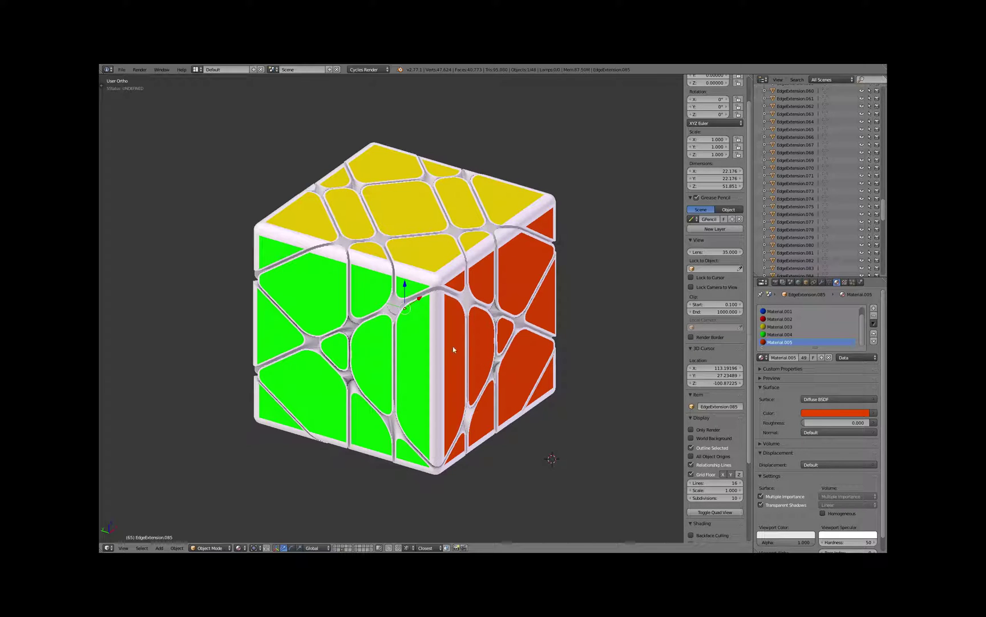
Step: Orbit around the twisted cube to inspect it from several sides
middle_click_drag(468, 329, 420, 355)
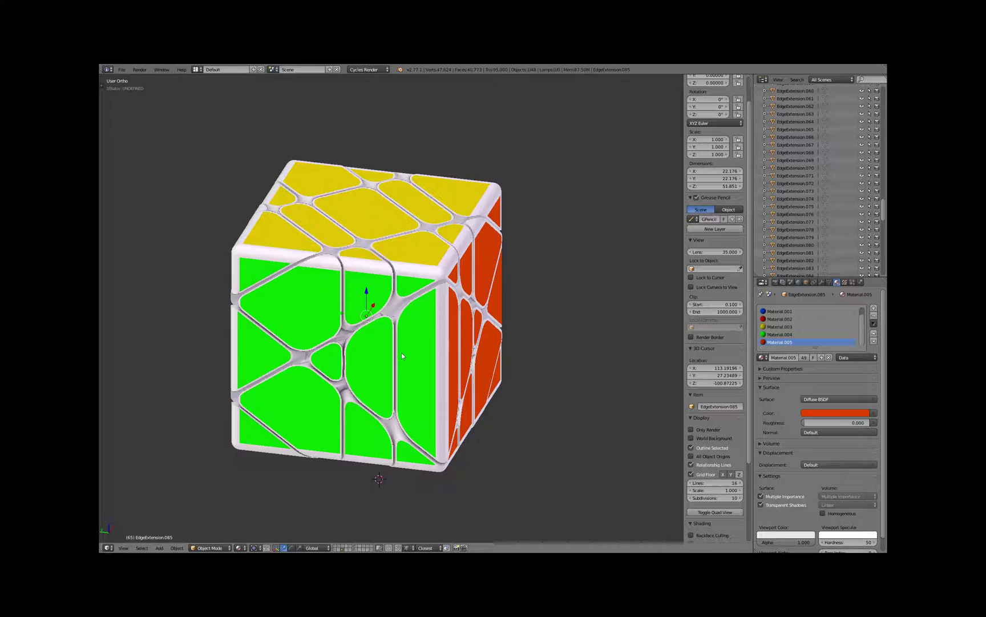
middle_click_drag(462, 362, 498, 333)
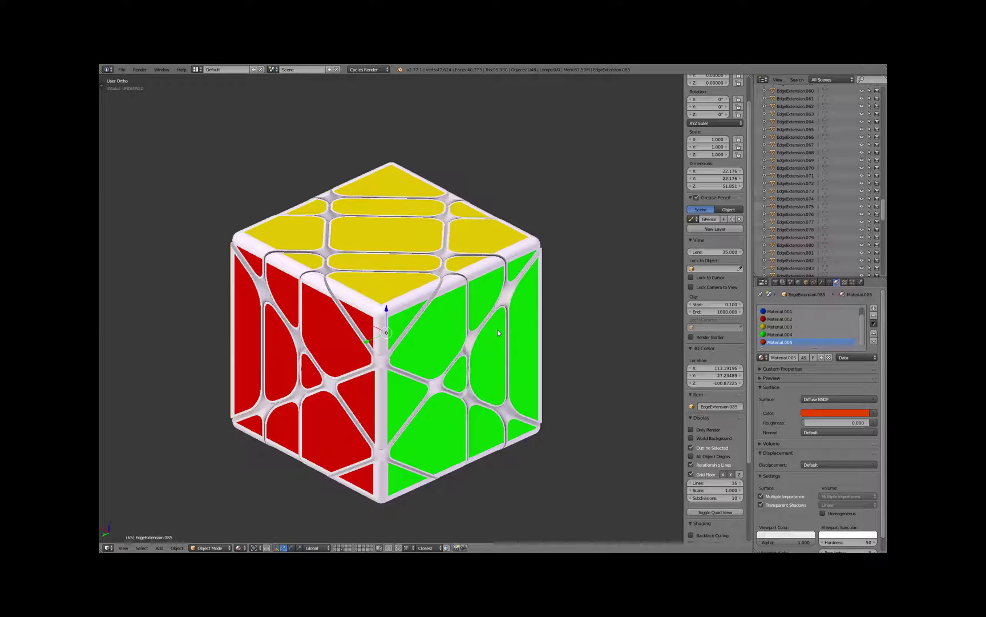
middle_click_drag(506, 330, 454, 268)
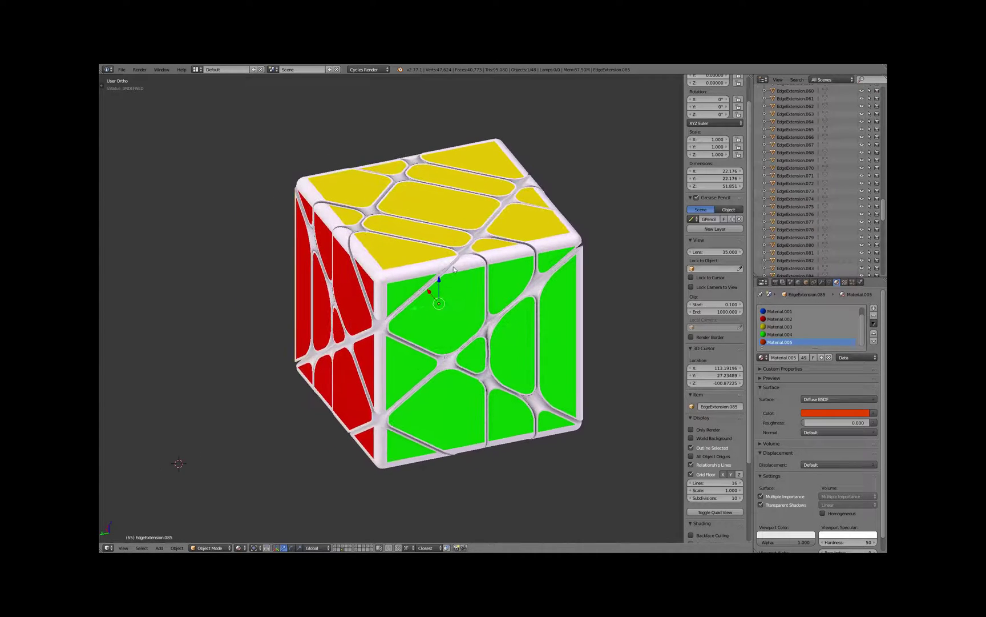
Step: Open cube_redo_02.blend from the recent files list and recenter the view on the cube
left_click(124, 71)
mouse_move(140, 94)
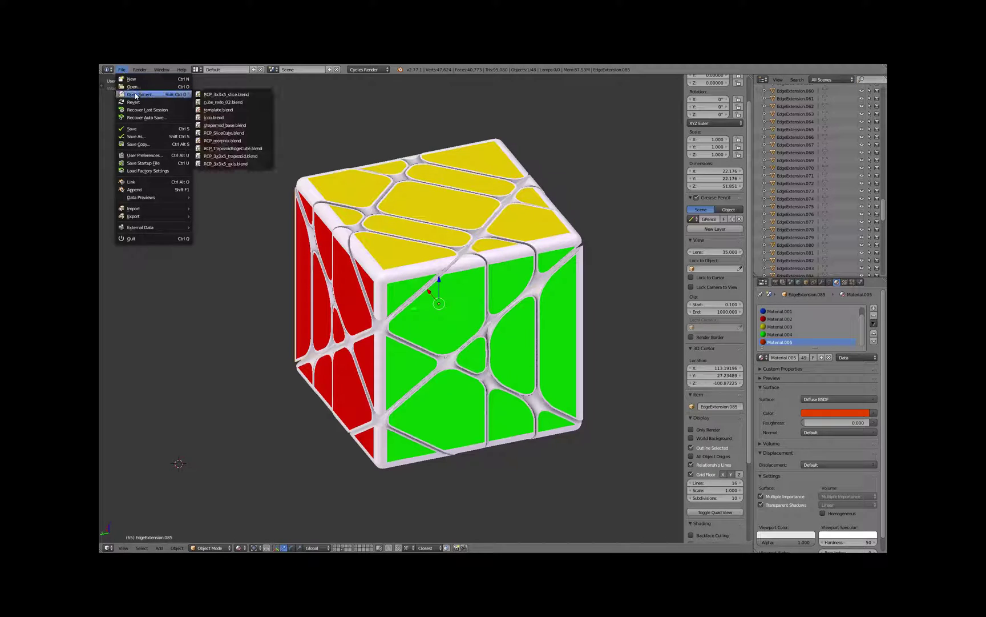
left_click(216, 102)
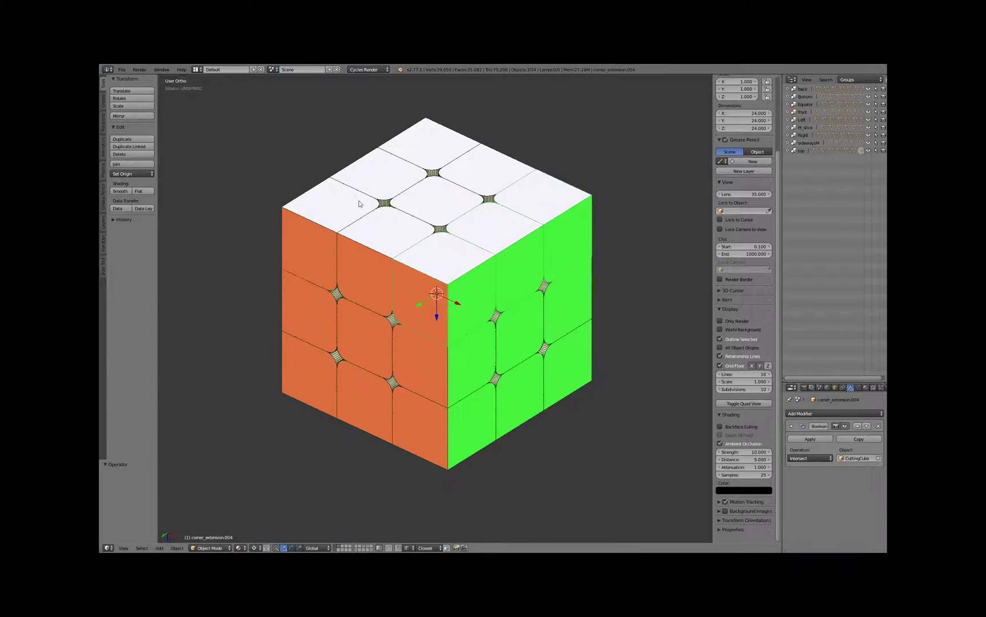
middle_click_drag(359, 203, 375, 217, "shift")
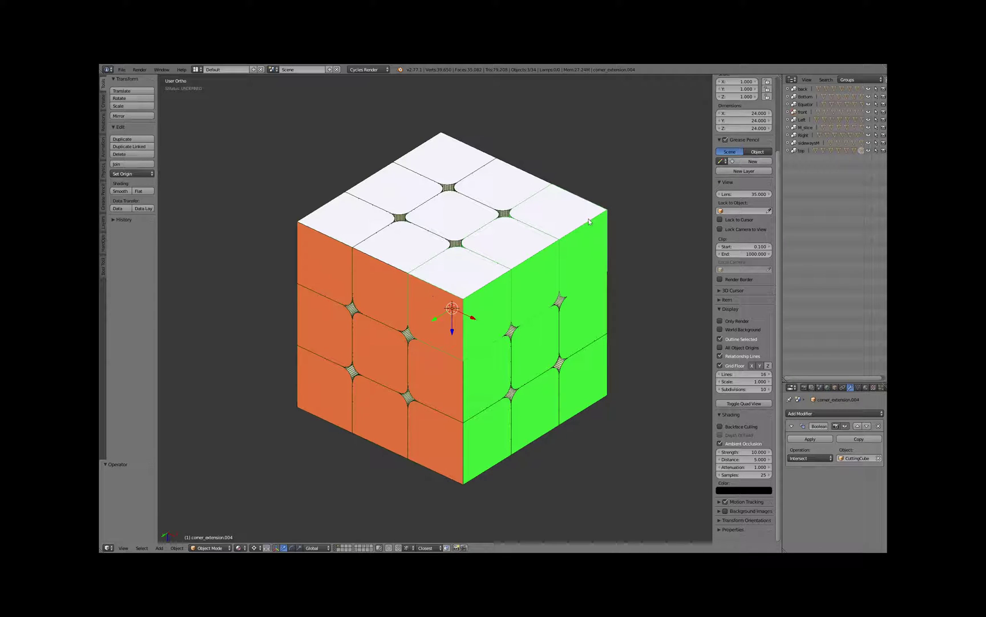
middle_click_drag(656, 310, 634, 298, "shift")
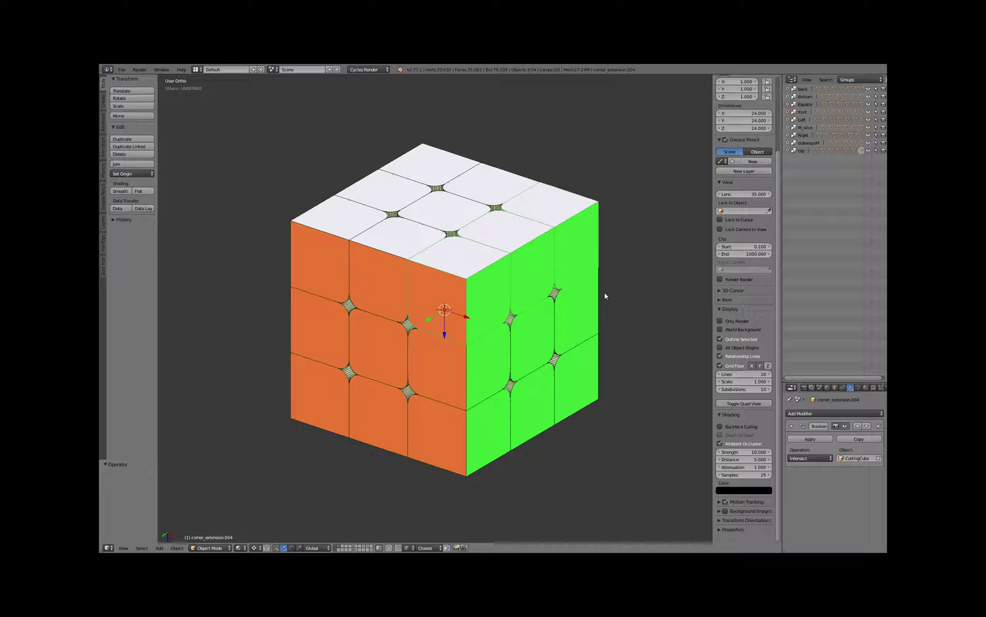
Step: Hide the top-front-right corner piece and the adjoining top-right edge piece
right_click(479, 267)
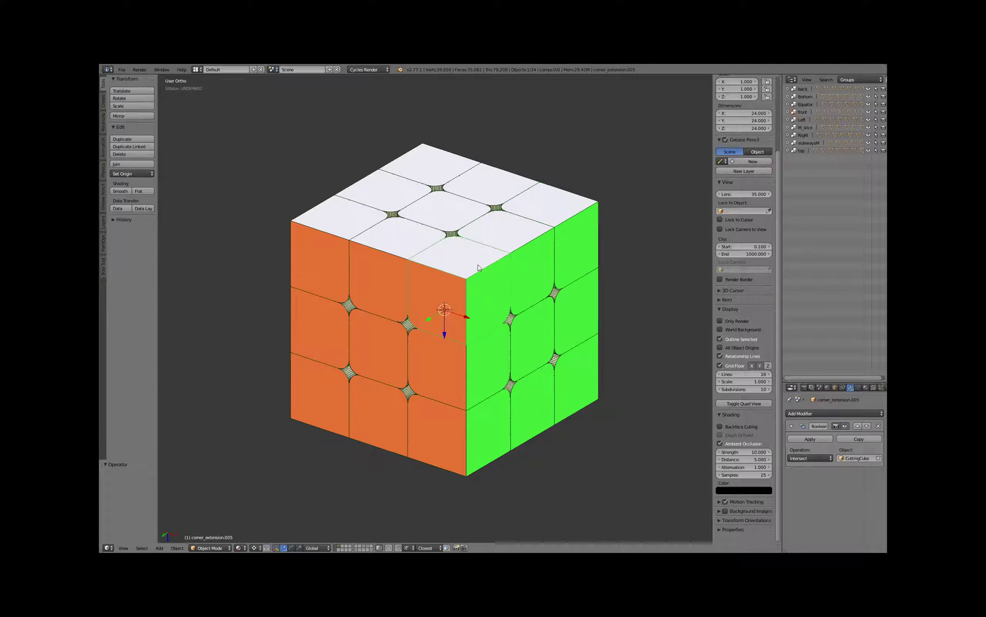
key("h")
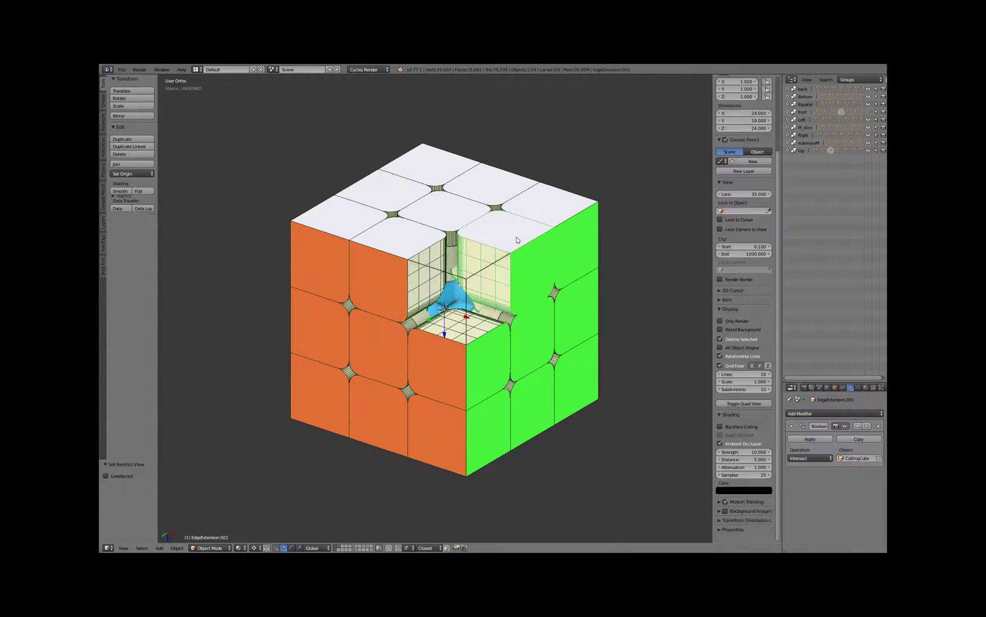
key("h")
right_click(555, 280)
key("h")
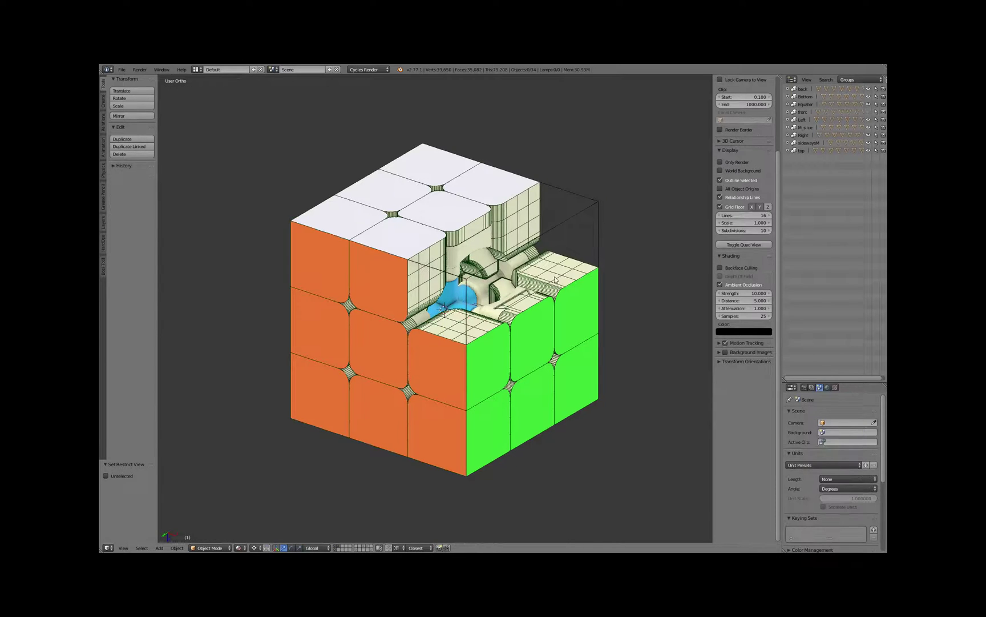
Step: Hide the green edge-extension and inner grid pieces, then zoom into the opening
right_click(440, 324)
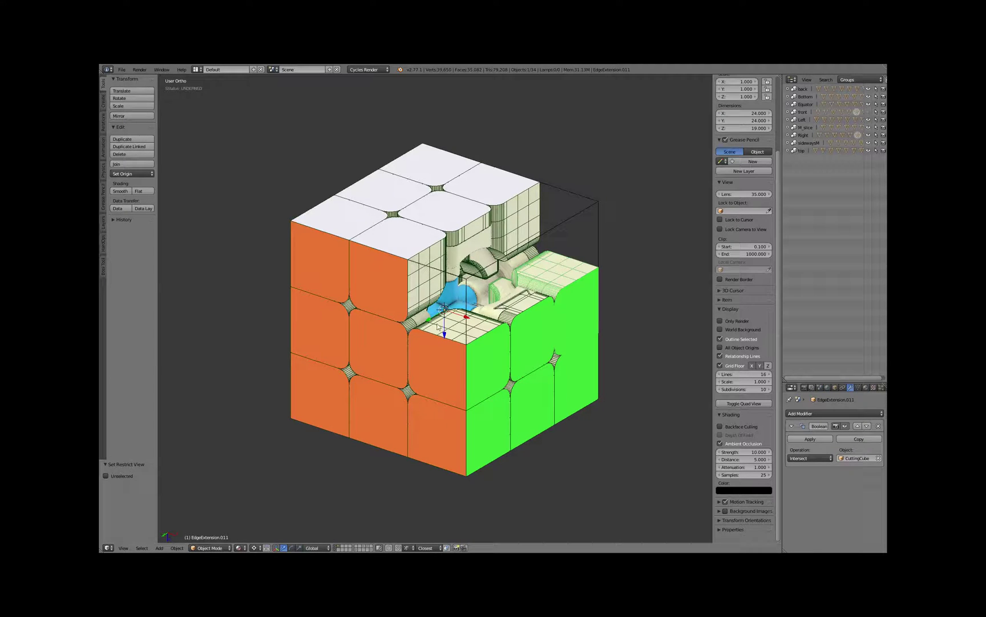
key("h")
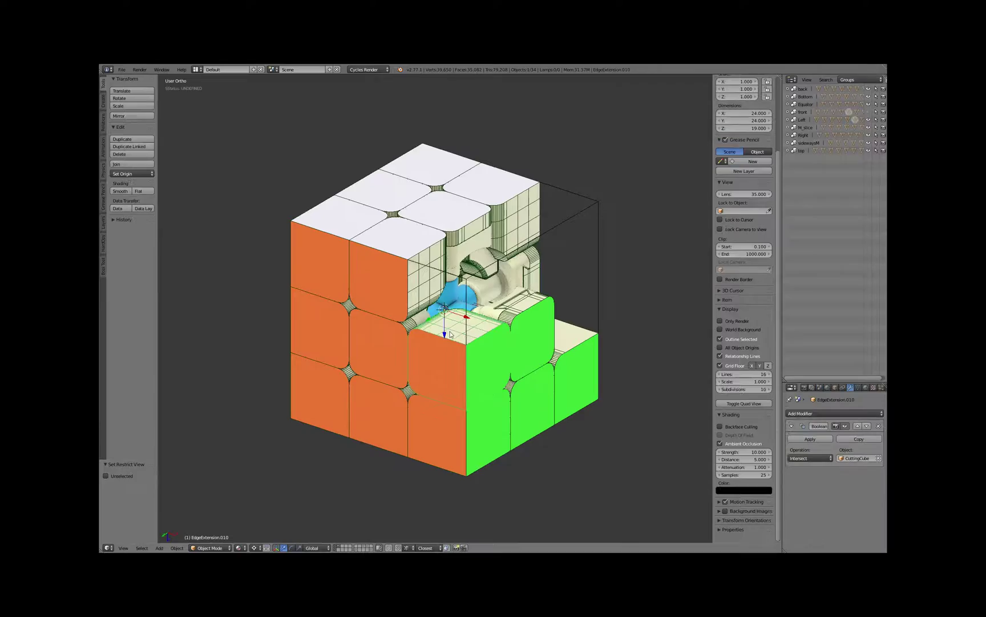
right_click(456, 339)
key("h")
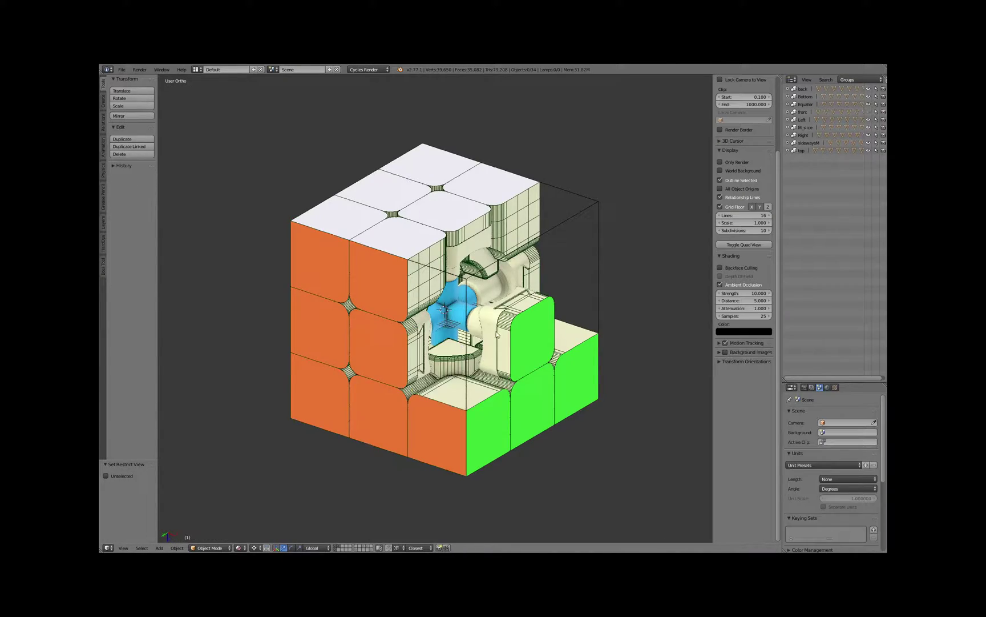
middle_click_drag(460, 344, 490, 349)
scroll(439, 331, "up", 3)
scroll(474, 351, "up", 2)
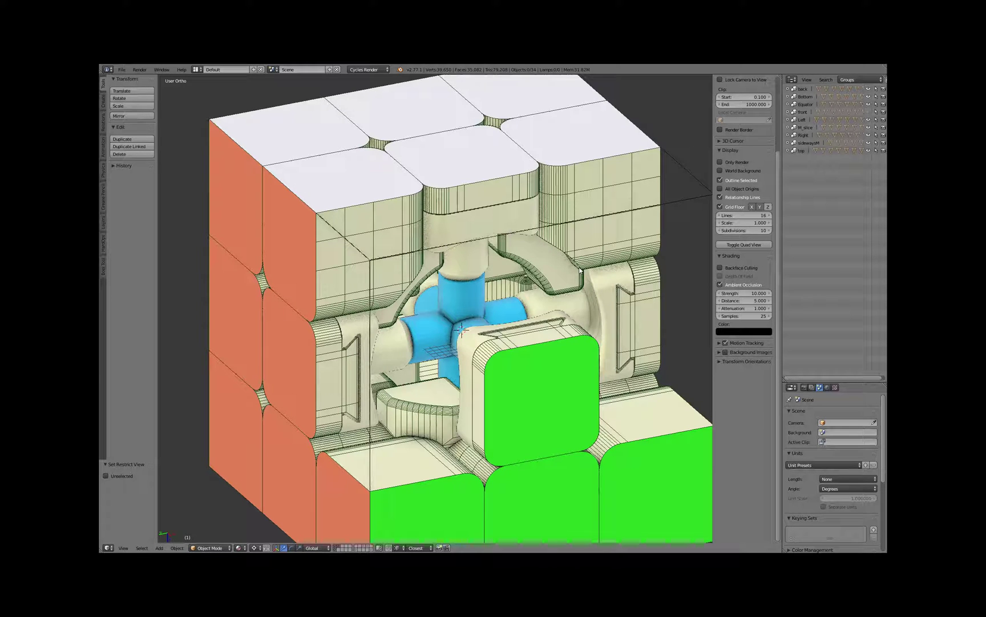
Step: Orbit around the cut-away corner and select the blue core piece
middle_click_drag(444, 295, 438, 323)
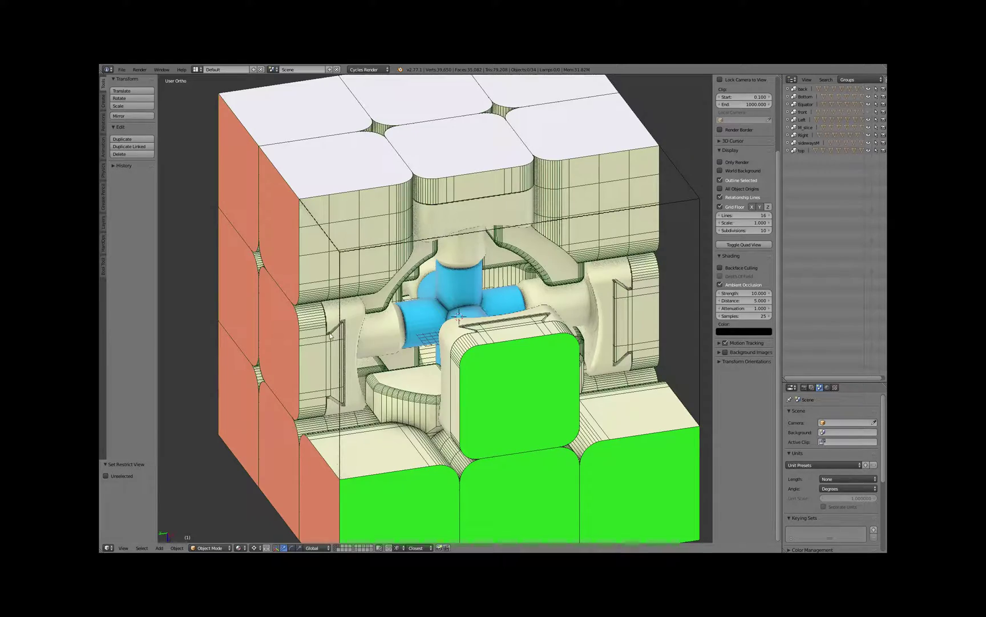
mouse_move(413, 326)
middle_mouse_down("shift")
mouse_move(394, 317)
mouse_move(450, 310)
mouse_move(421, 345)
middle_mouse_up("shift")
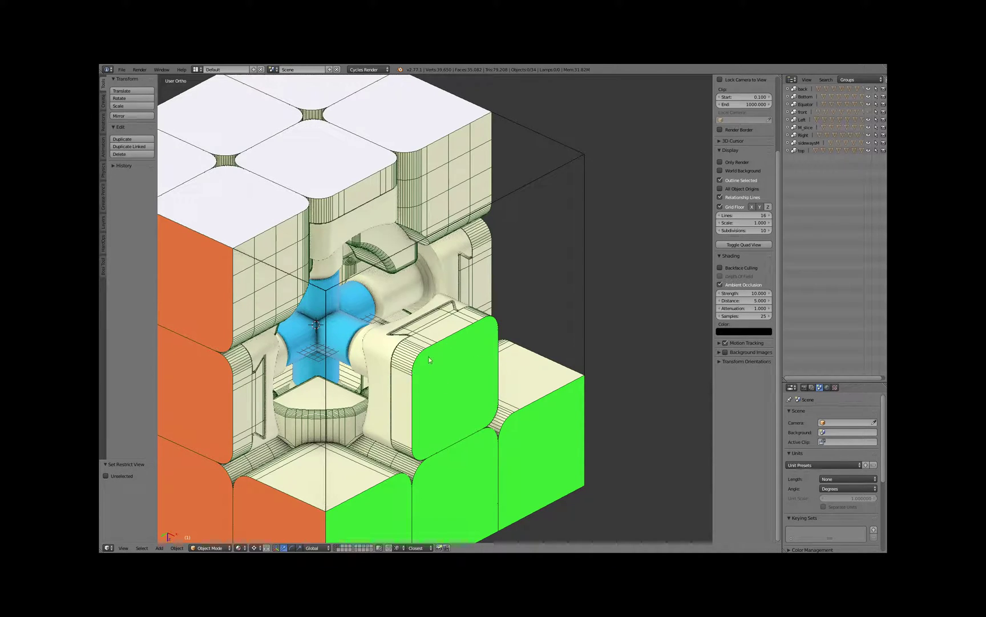
middle_click_drag(429, 356, 500, 351)
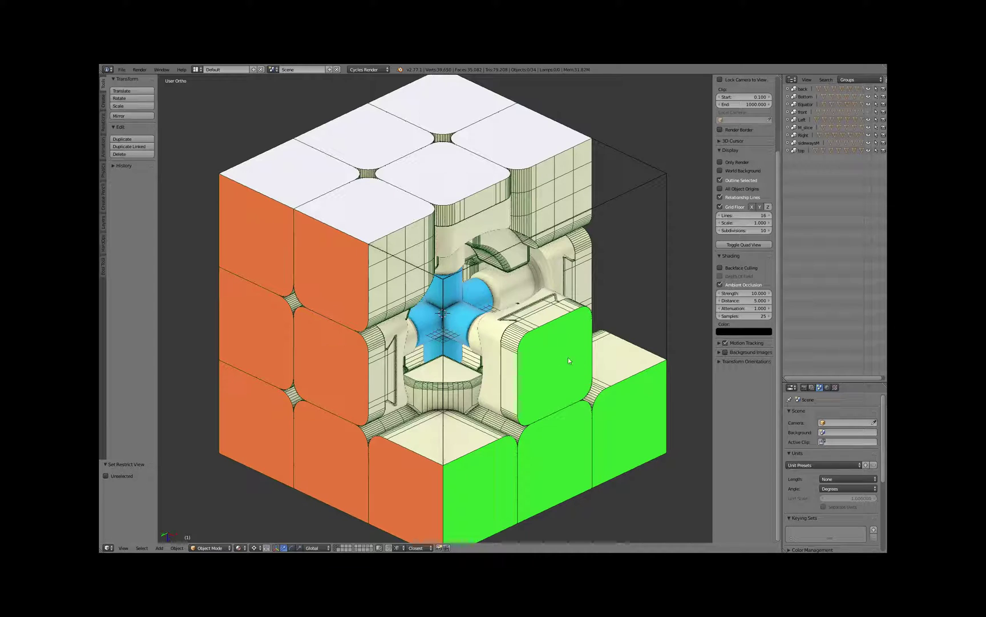
right_click(463, 297)
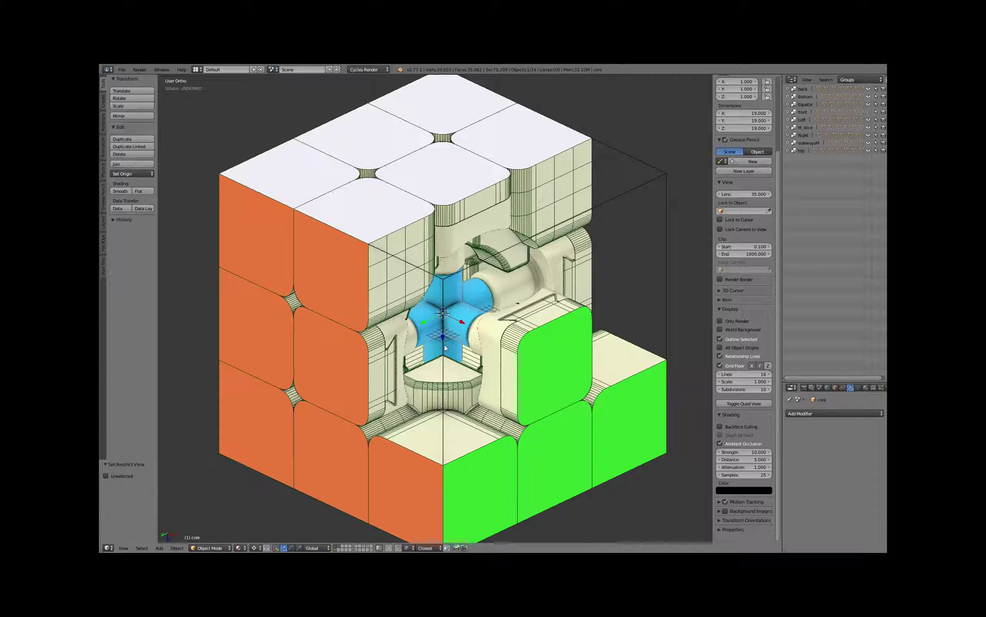
mouse_move(513, 309)
middle_mouse_down()
mouse_move(371, 311)
mouse_move(528, 303)
middle_mouse_up()
scroll(529, 302, "down", 4)
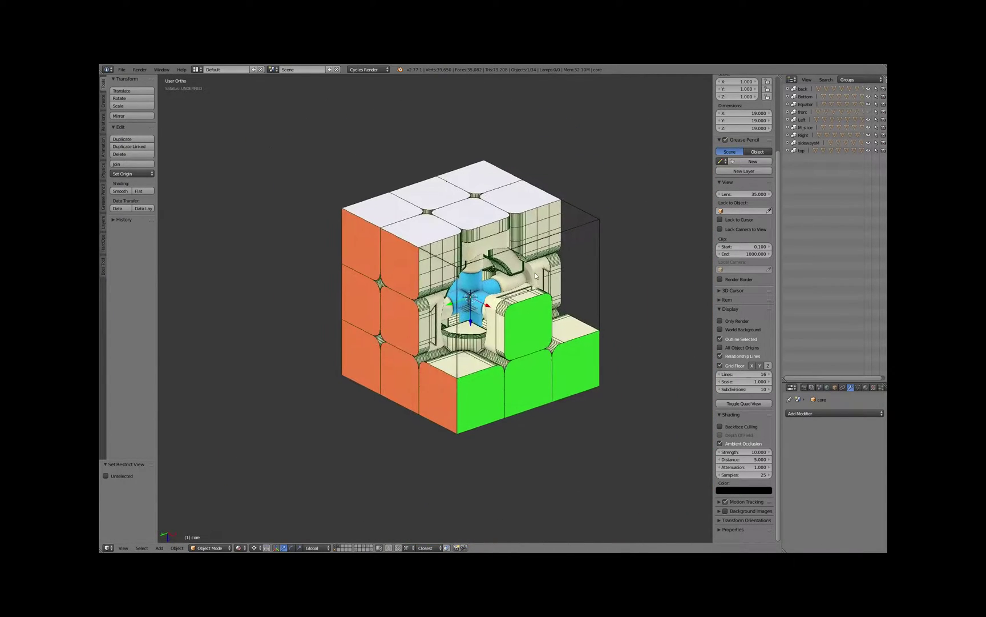
Step: Unhide every piece with Alt+H and make CuttingCube active via the overlapping-objects menu
key("alt+h")
scroll(529, 273, "up", 2, "shift")
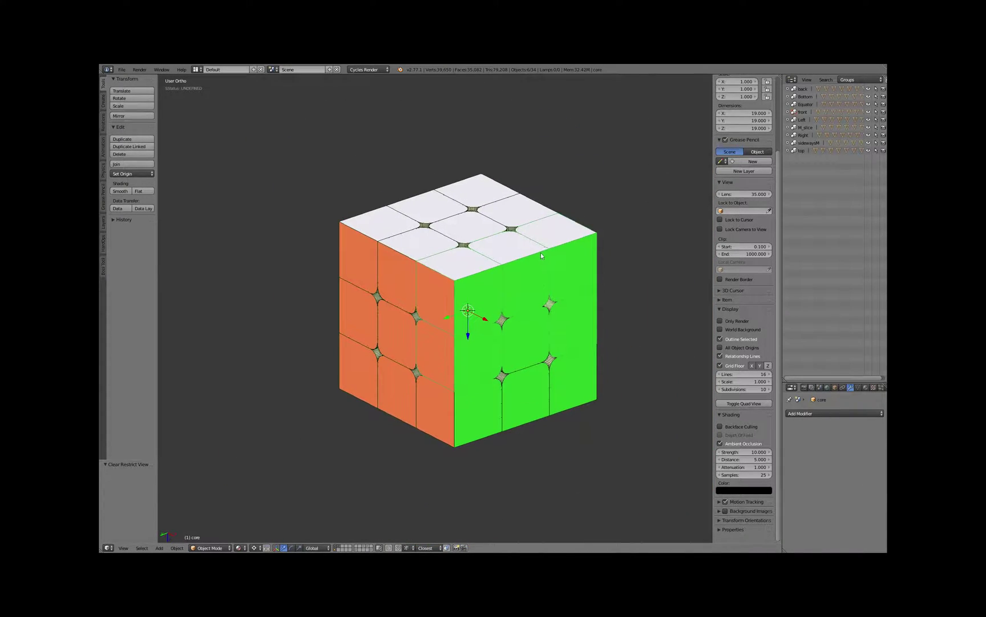
right_click(531, 255, "alt")
left_click(528, 252)
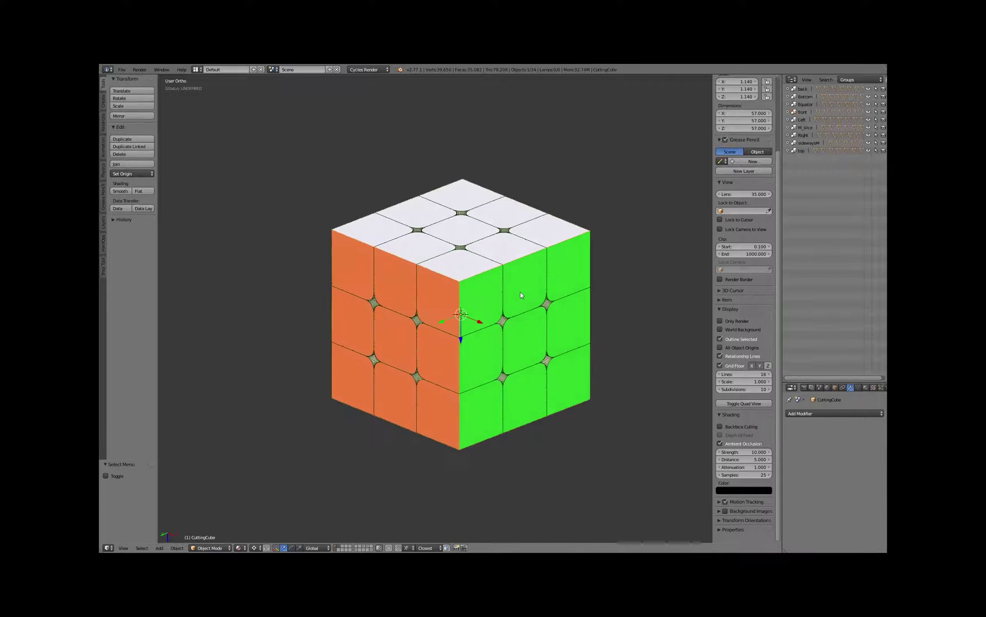
middle_click_drag(534, 282, 519, 286, "shift")
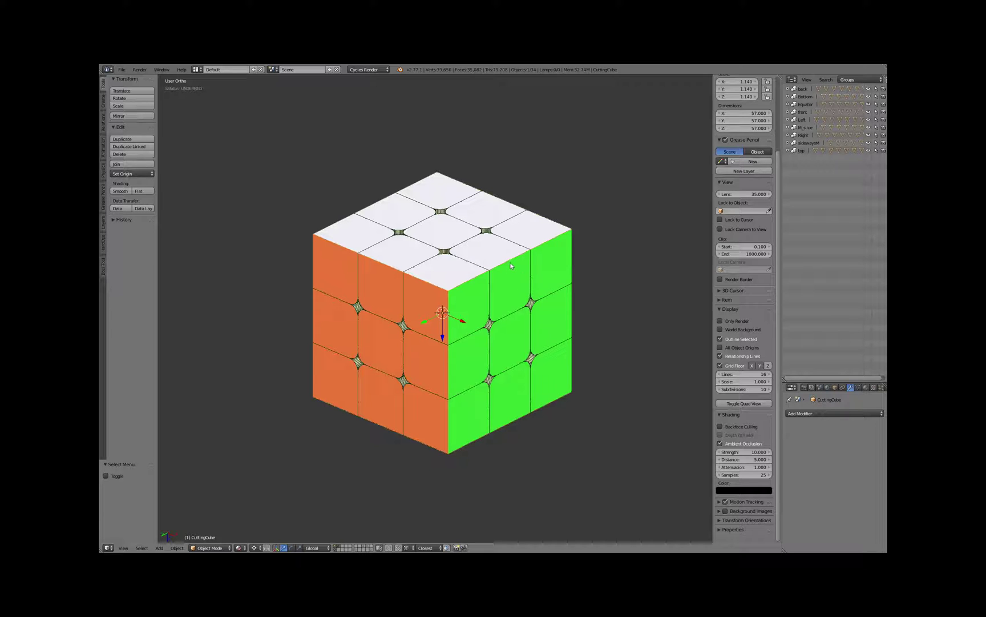
mouse_move(510, 284)
middle_mouse_down("shift")
mouse_move(519, 280)
mouse_move(526, 295)
middle_mouse_up("shift")
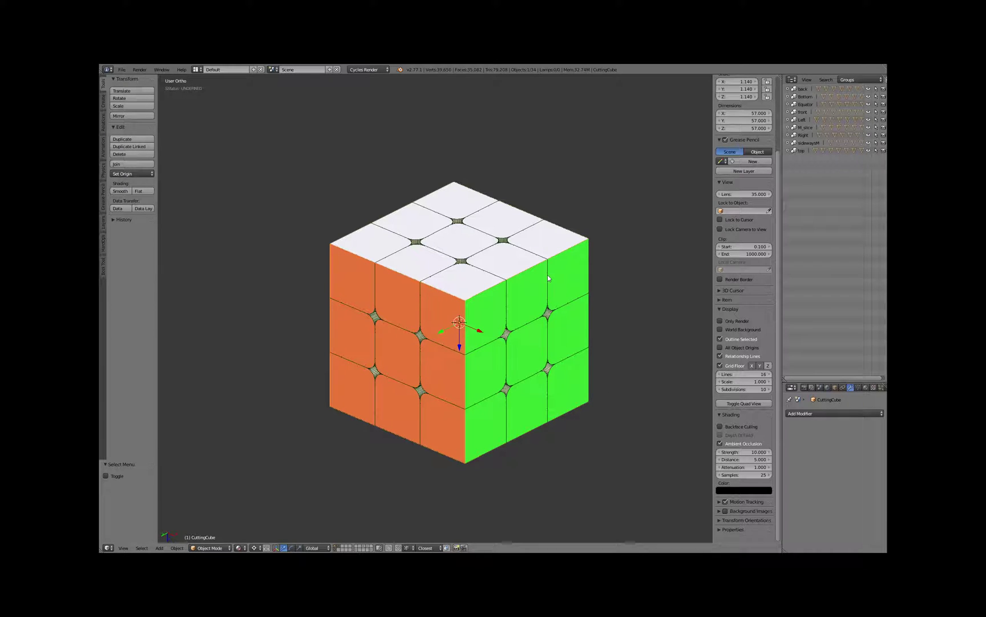
right_click(530, 272)
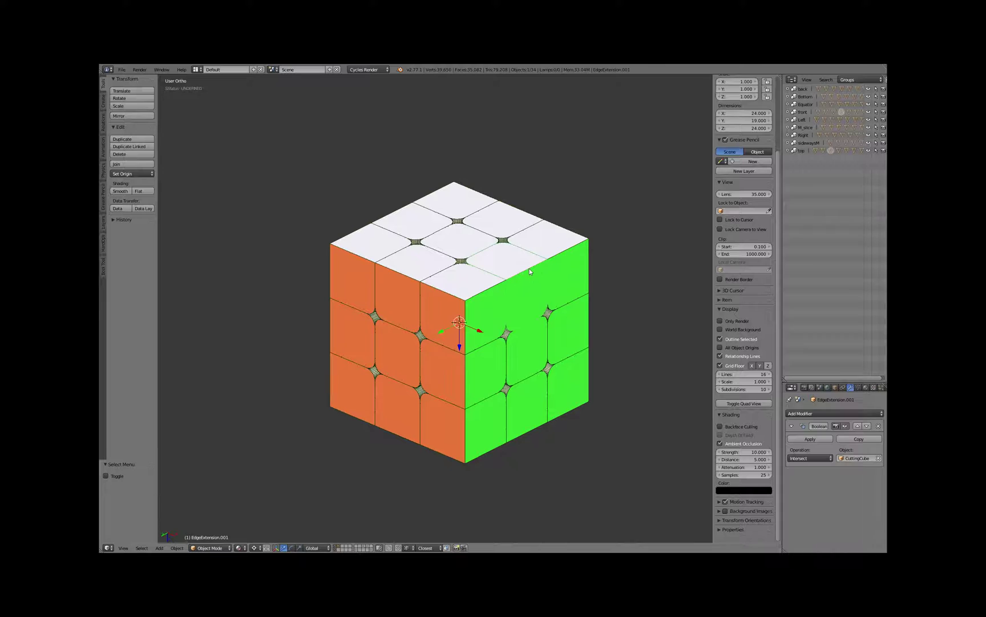
right_click(528, 271, "alt")
left_click(523, 269)
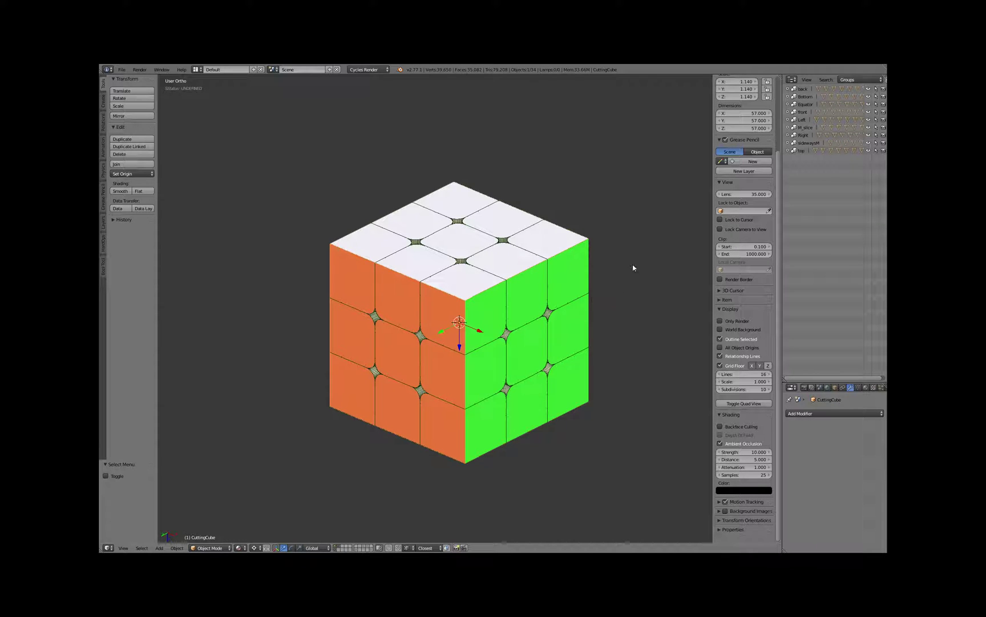
Step: Rotate the CuttingCube roughly 31° about Z and orbit to see the new cuts
key("r")
key("z")
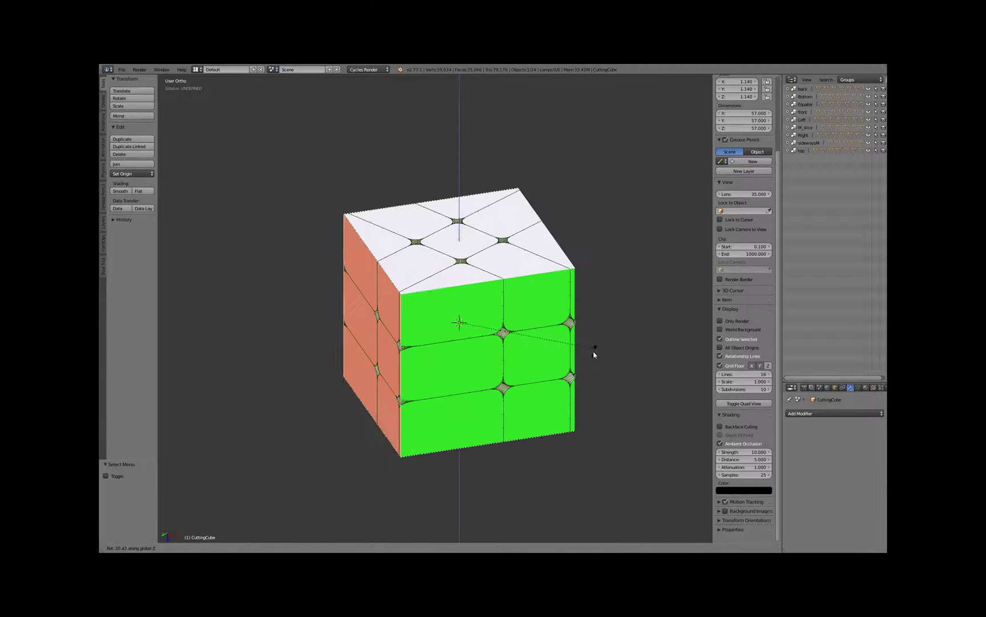
left_click(592, 352)
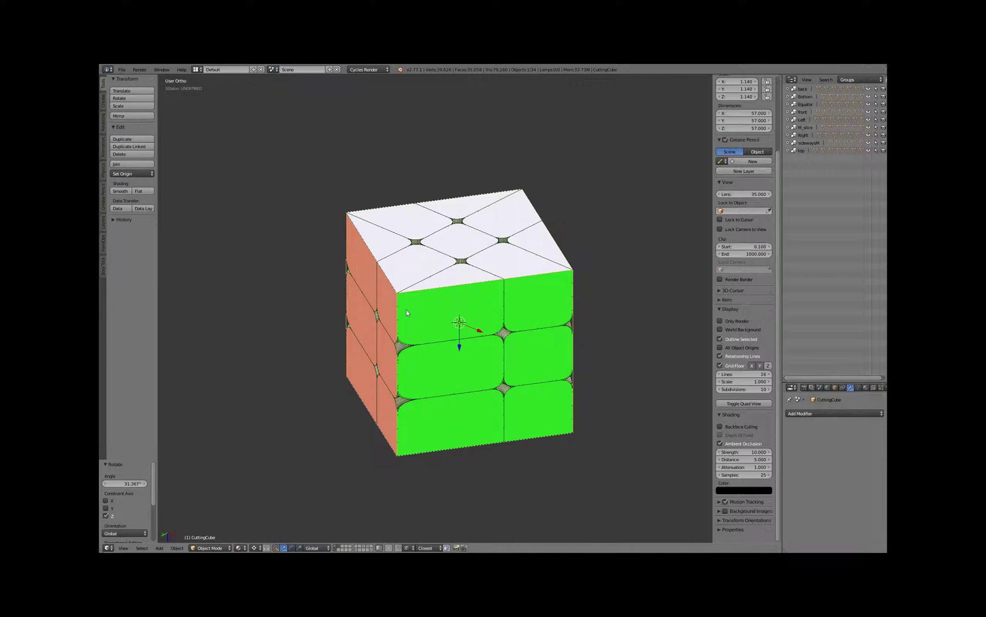
middle_click_drag(407, 313, 595, 284)
Step: Set the CuttingCube's Z rotation to exactly 45° in the Transform panel
key("r")
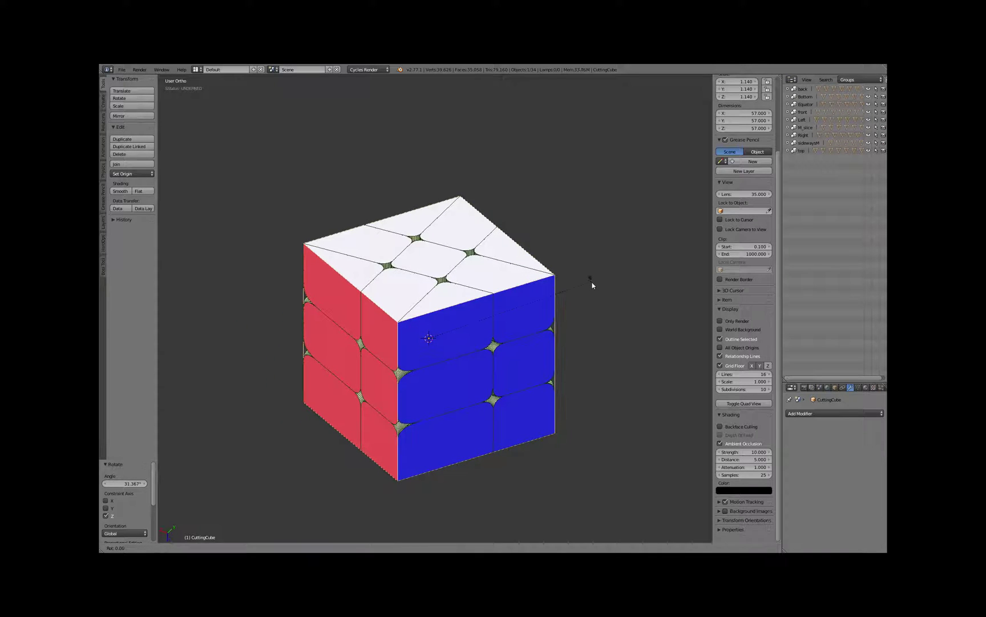
key("z")
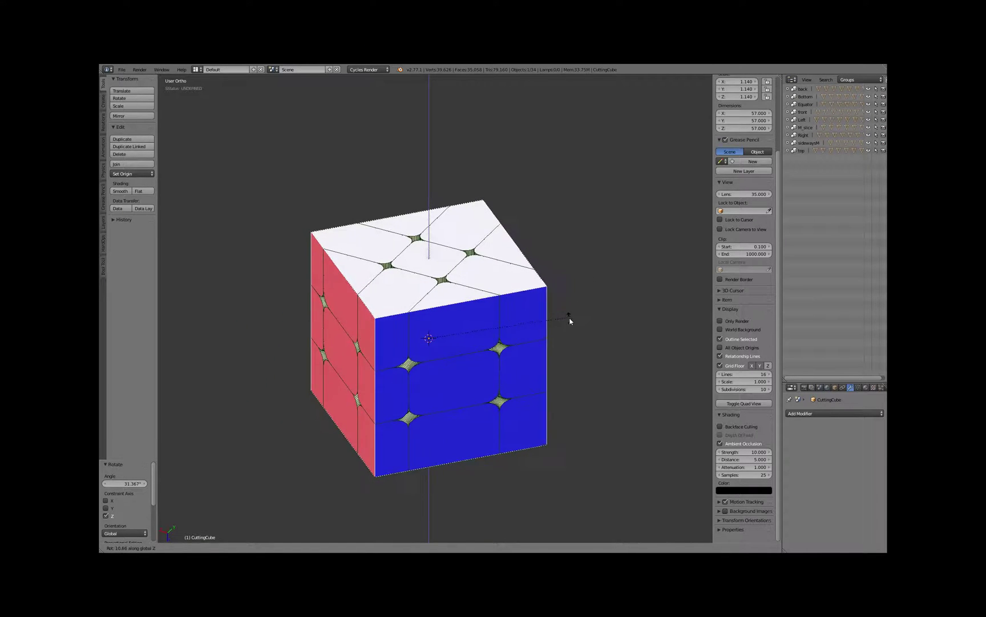
left_click(568, 320)
scroll(753, 144, "up", 4)
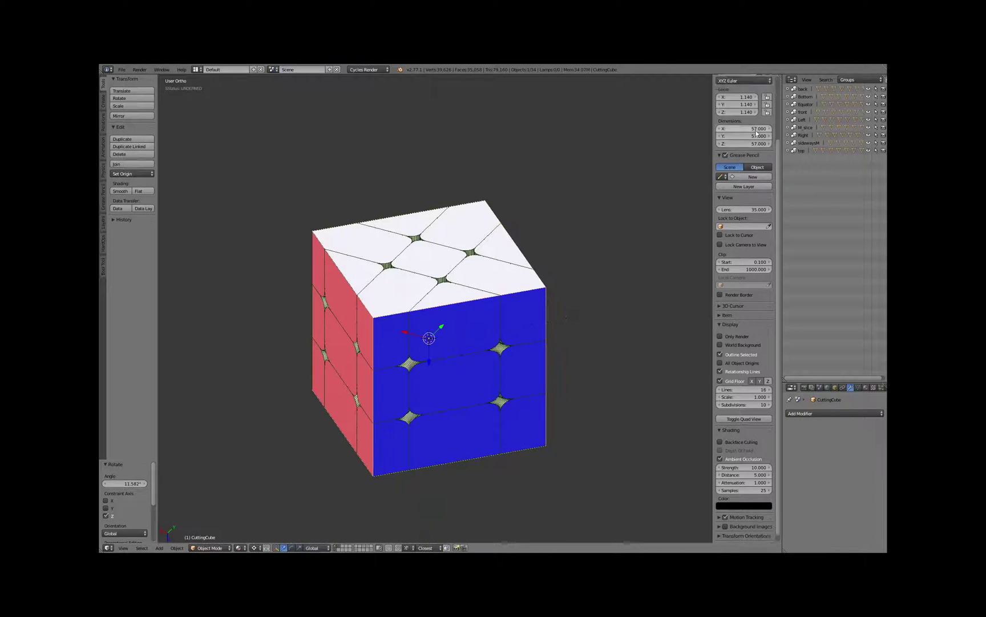
left_click(737, 146)
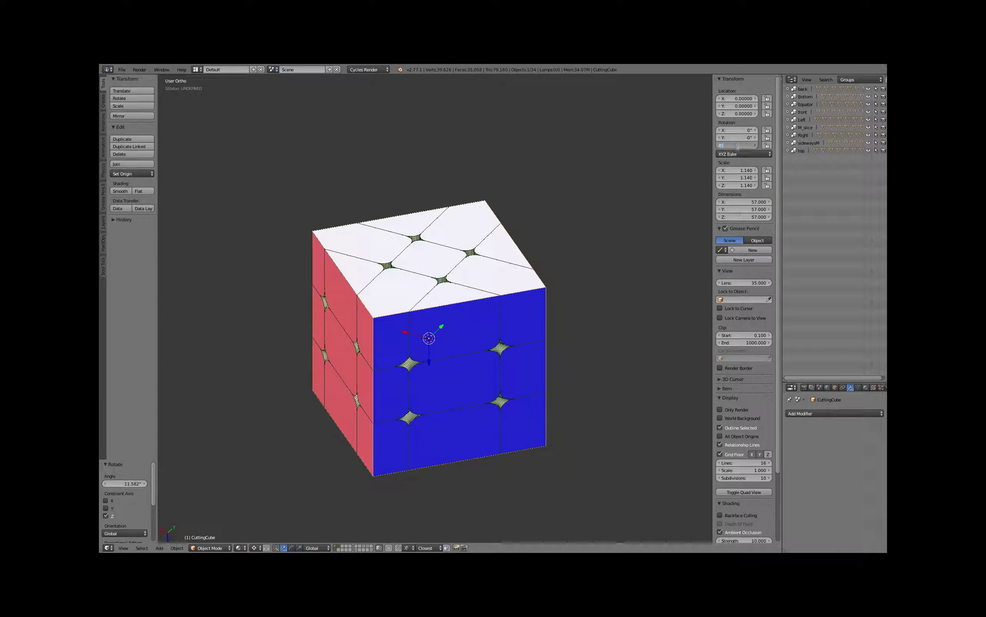
type("45")
key("Return")
middle_click_drag(608, 265, 537, 311)
right_click(512, 314)
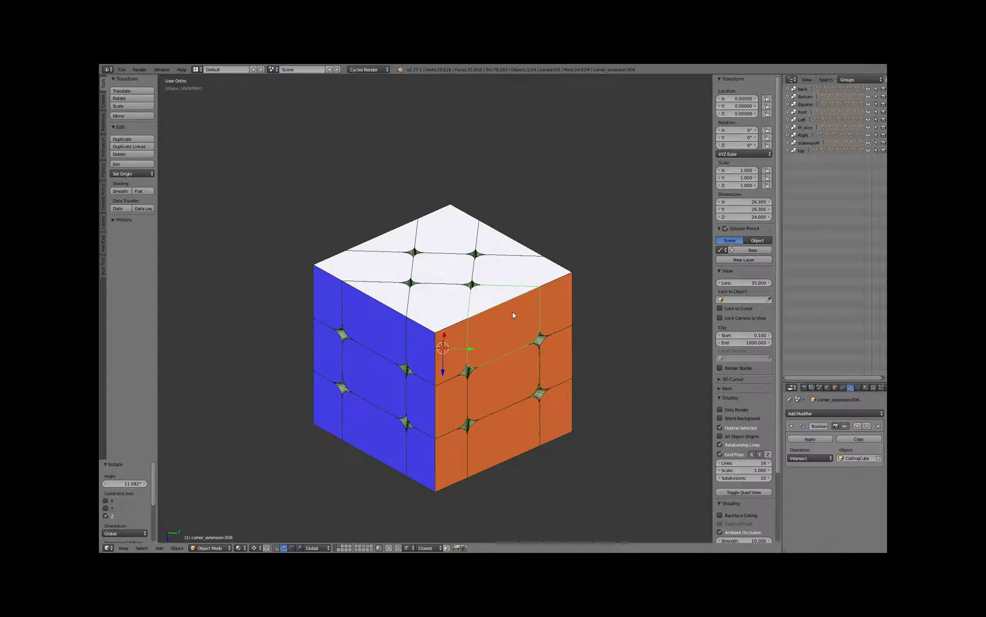
right_click(448, 387)
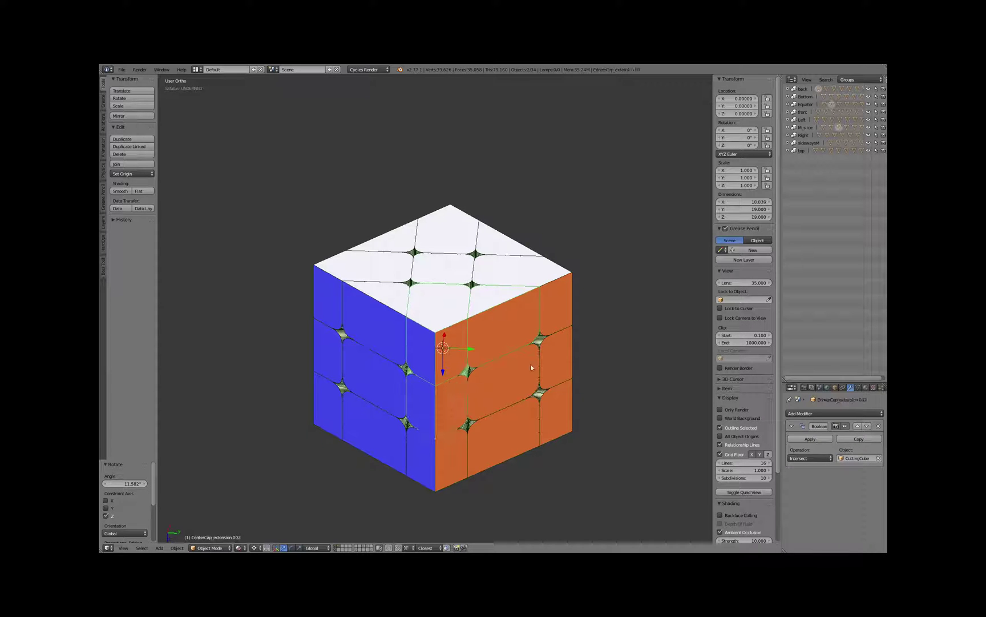
right_click(577, 348)
key("KP_Divide")
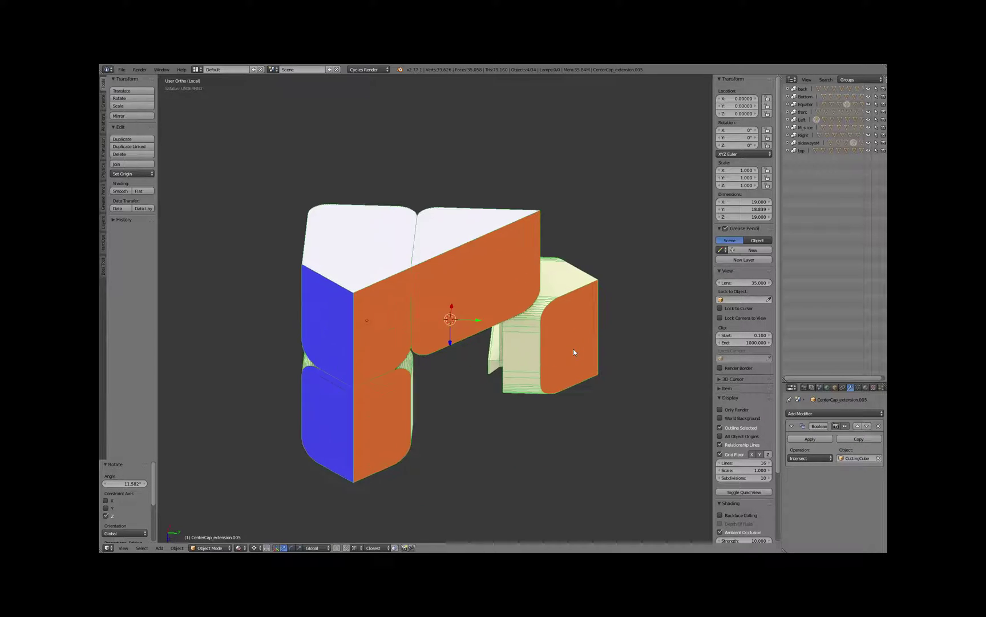
middle_click_drag(560, 346, 513, 311)
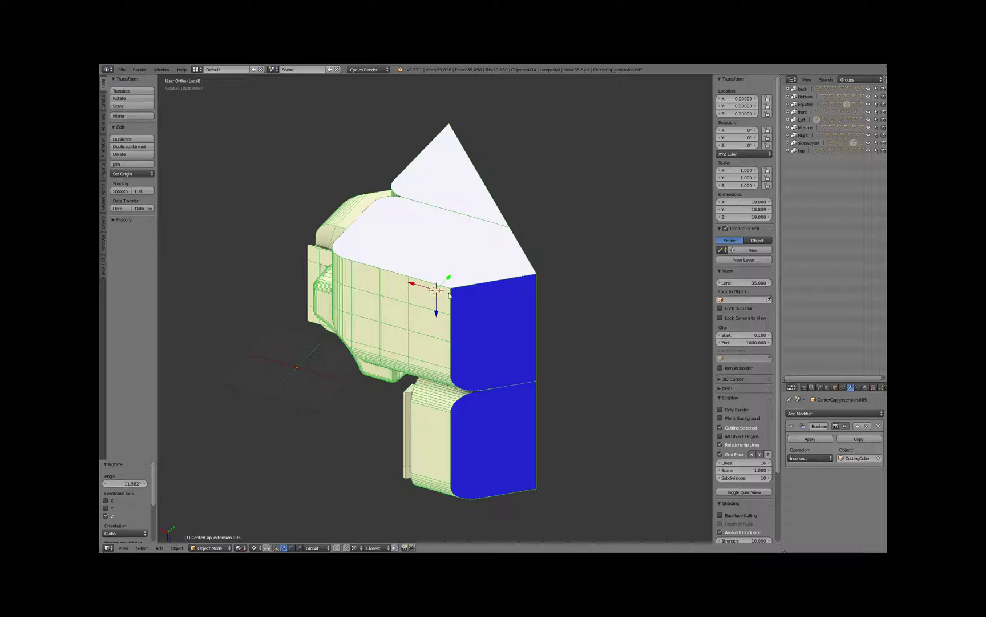
middle_click_drag(449, 295, 493, 292)
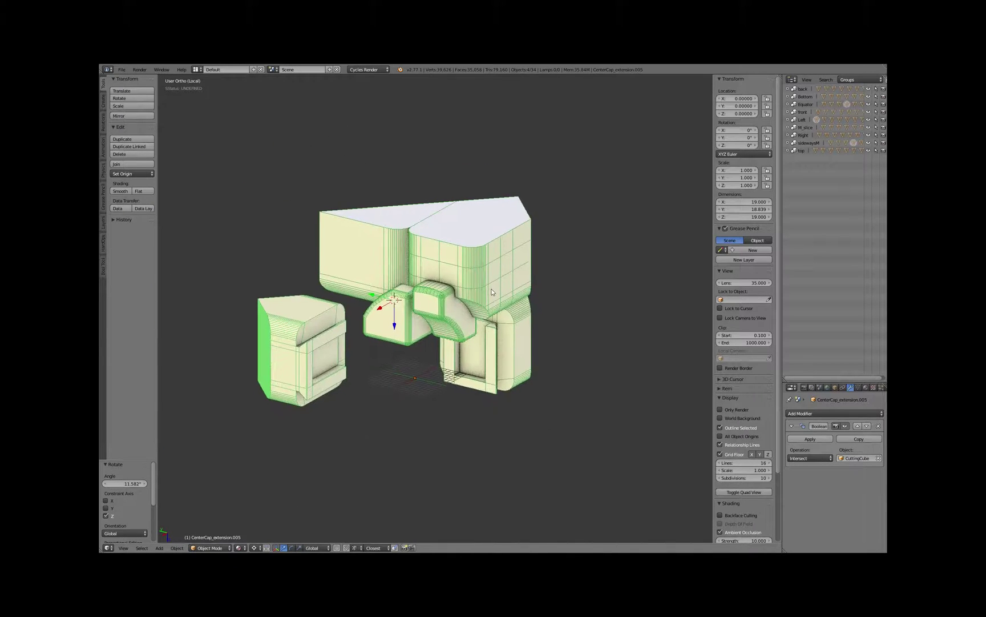
Step: Return to the whole cube view and select the M_slice group in the Outliner
key("KP_Divide")
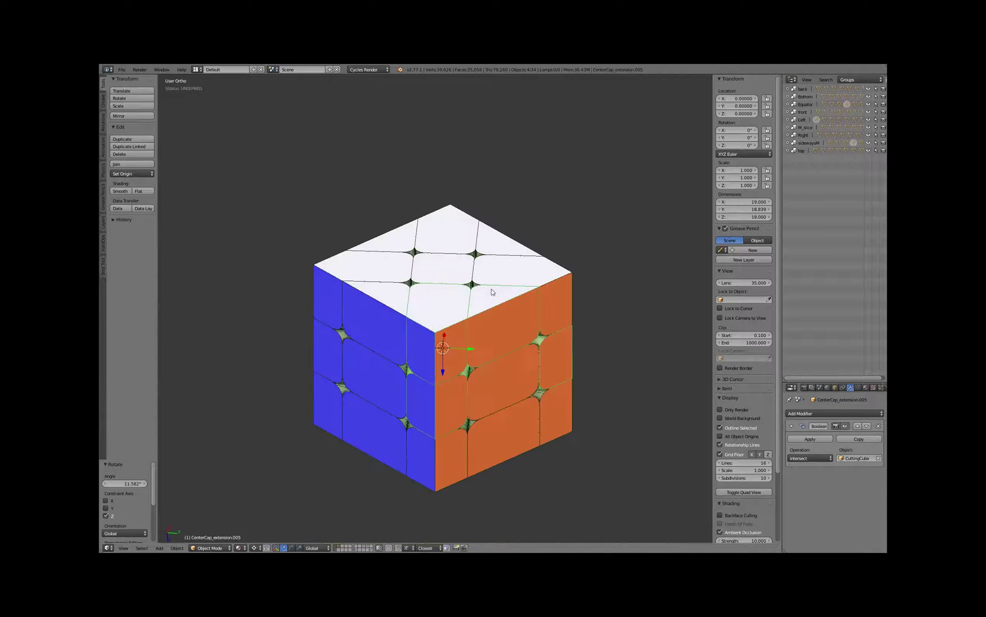
middle_click_drag(494, 293, 485, 340)
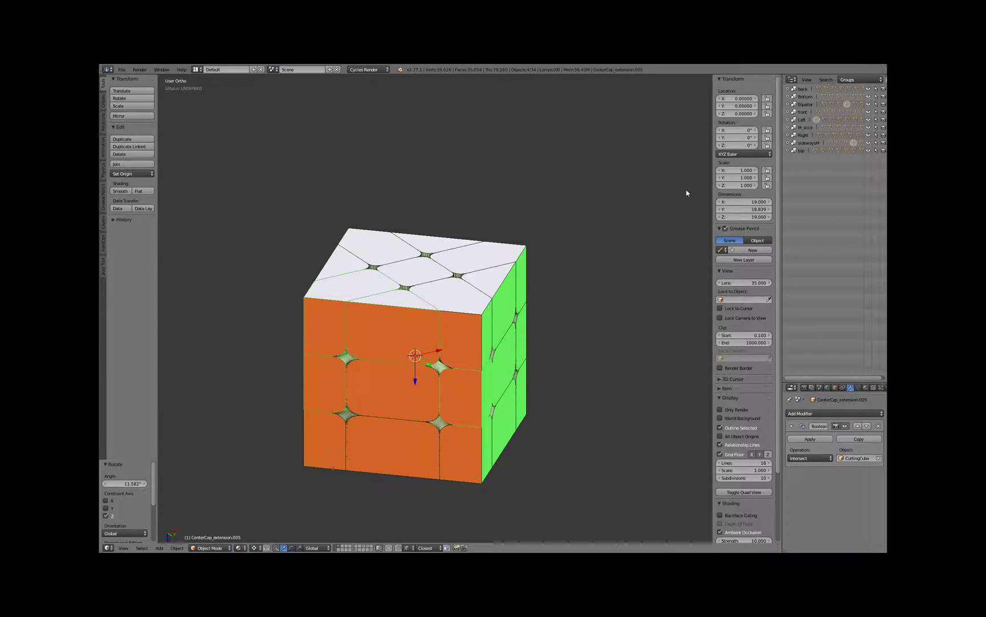
left_click(804, 128)
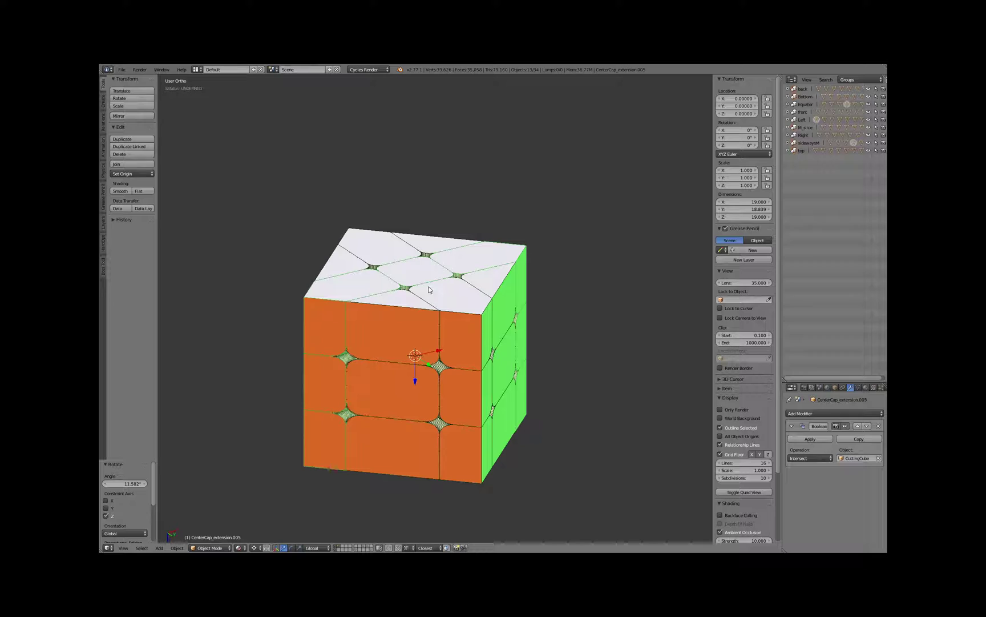
Step: Select CuttingCube and set its X rotation to 45°, then orbit to view the slanted cuts
right_click(474, 313, "alt")
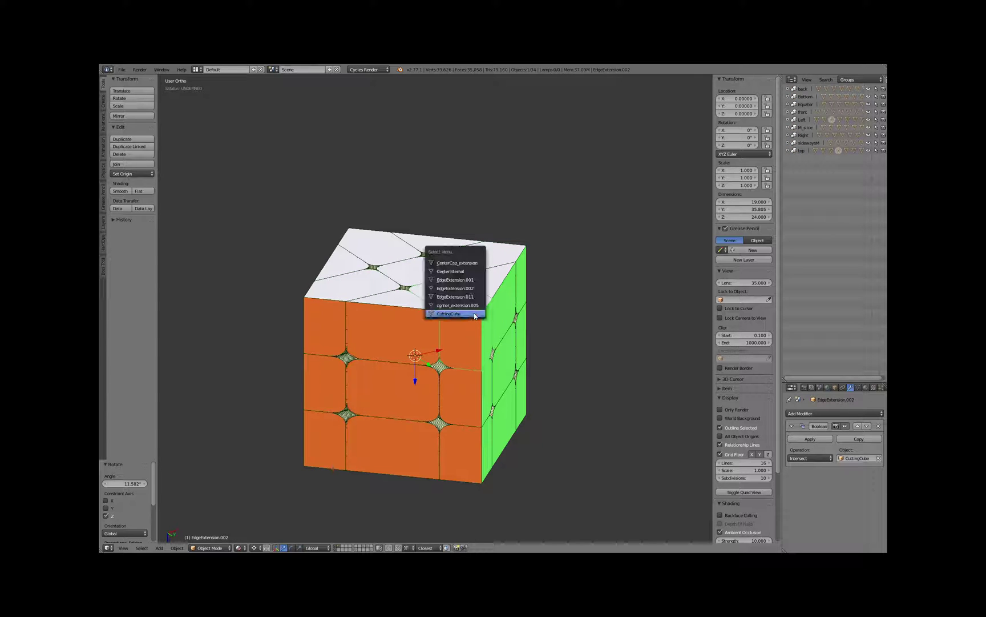
left_click(474, 314)
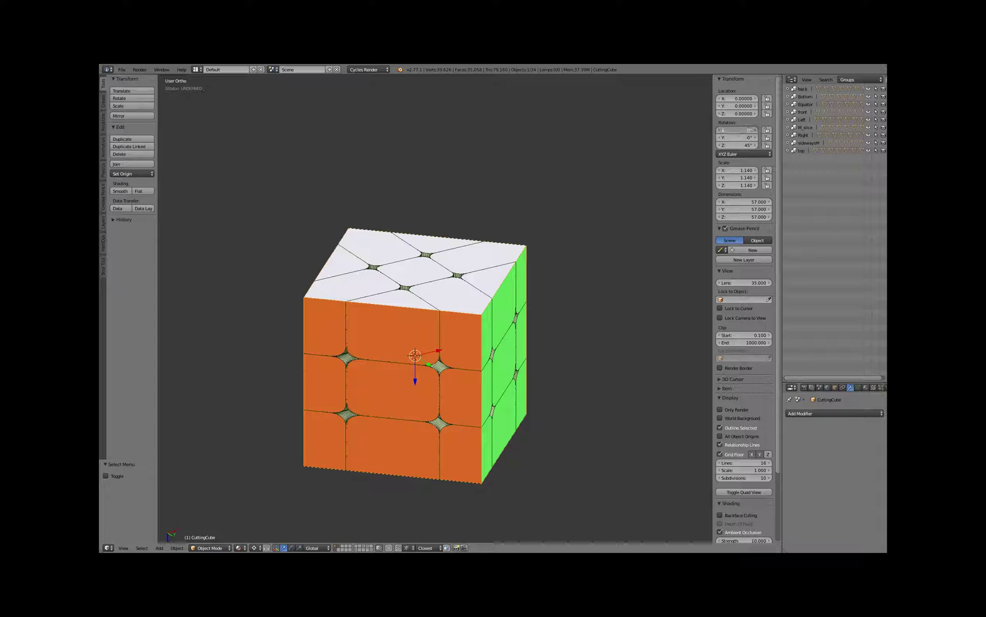
left_click_drag(742, 130, 794, 130)
left_click(738, 129)
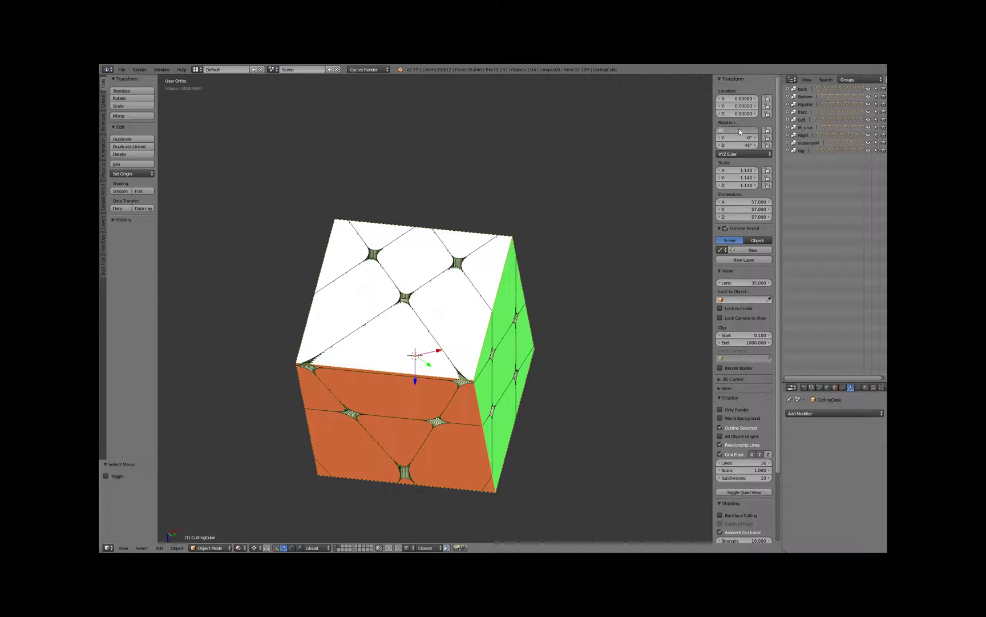
type("45")
key("Return")
middle_click_drag(538, 416, 405, 270)
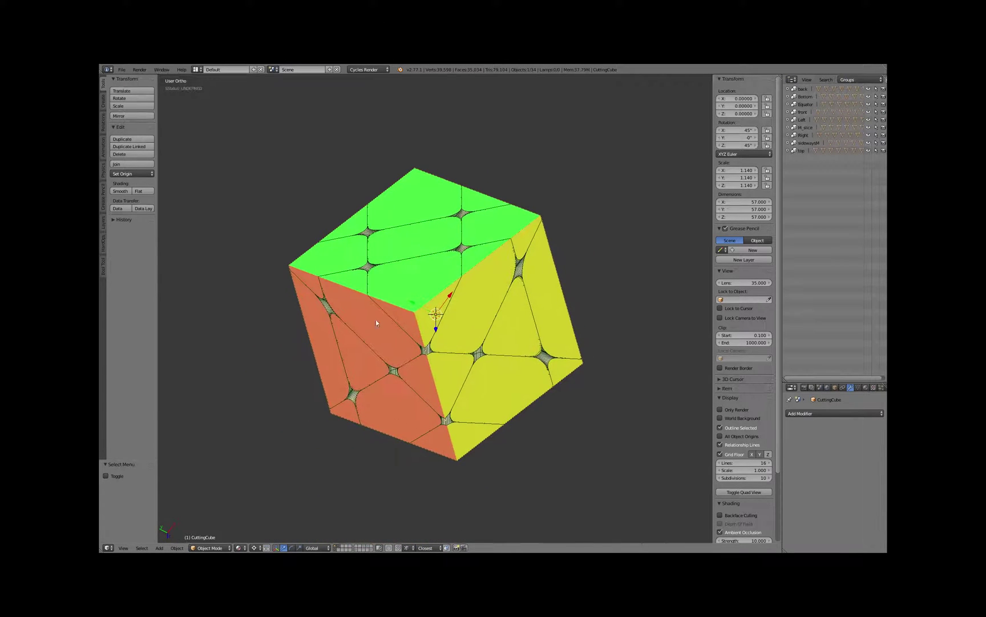
middle_click_drag(376, 323, 358, 398)
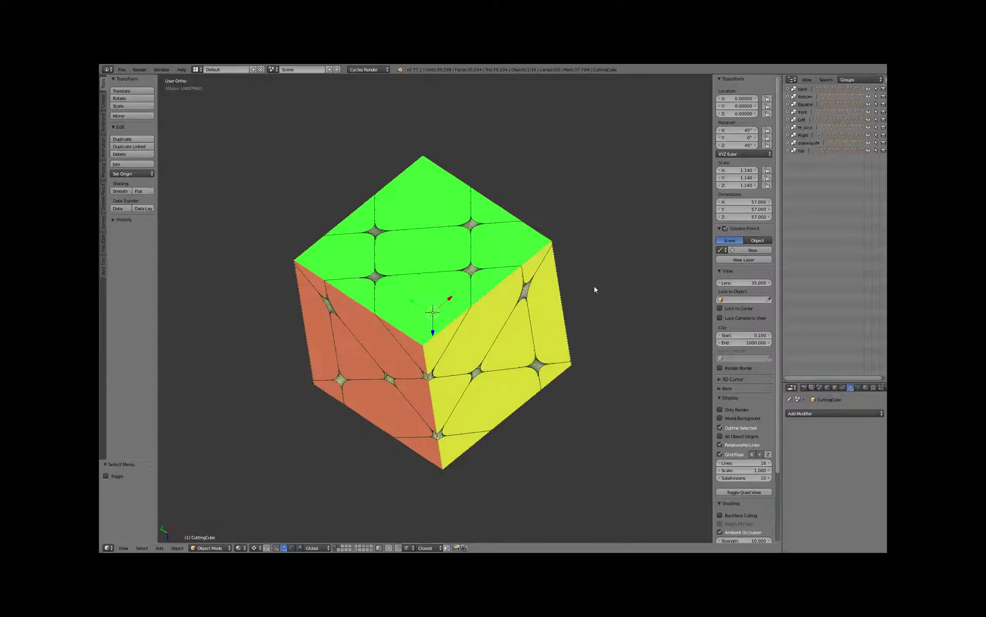
Step: Apply a 19.5° Y rotation to CuttingCube and orbit to inspect the skewed cuts
middle_click_drag(447, 330, 603, 252)
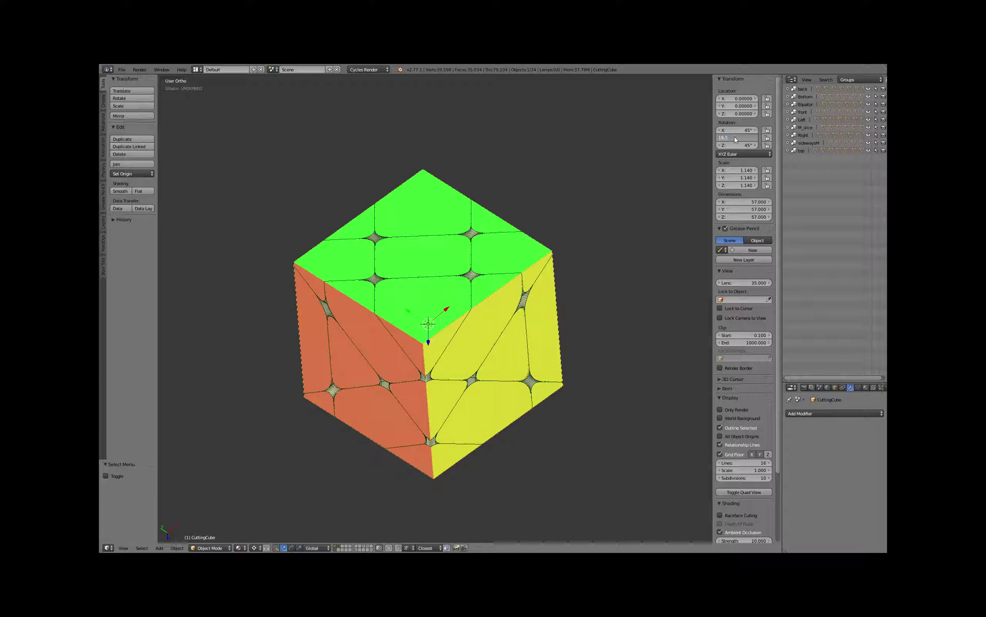
key("Return")
middle_click_drag(532, 343, 500, 279)
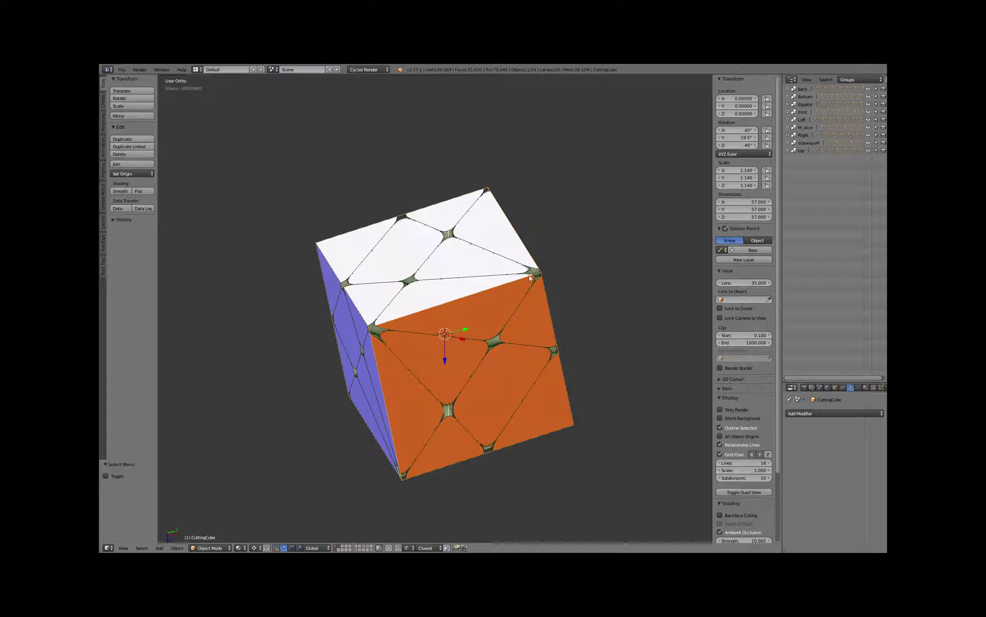
Step: Clear CuttingCube's rotation, turn it 45° about Z, and select the M_slice group
key("alt+r")
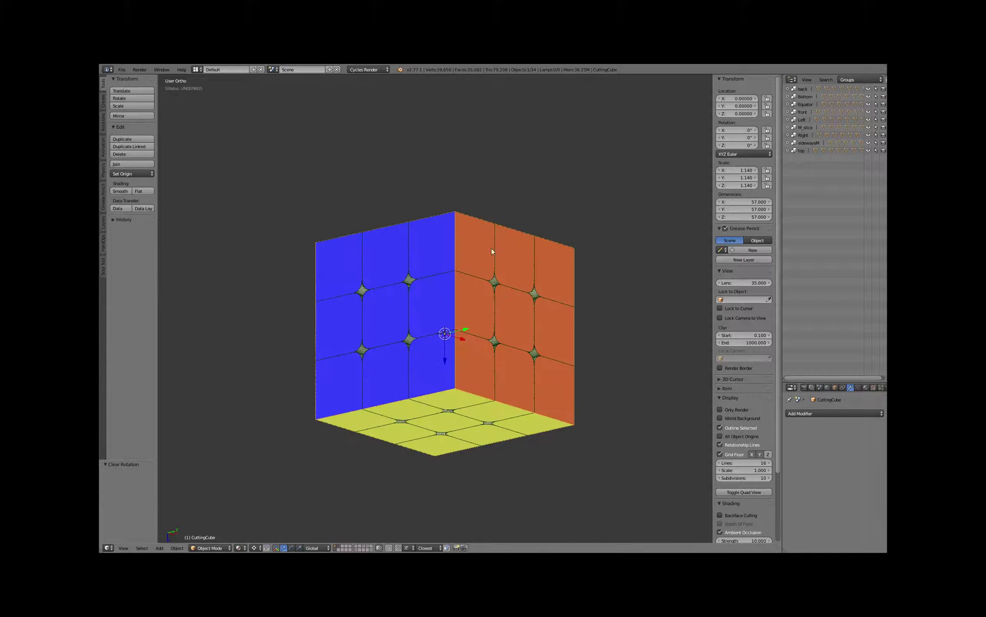
middle_click_drag(492, 252, 510, 300)
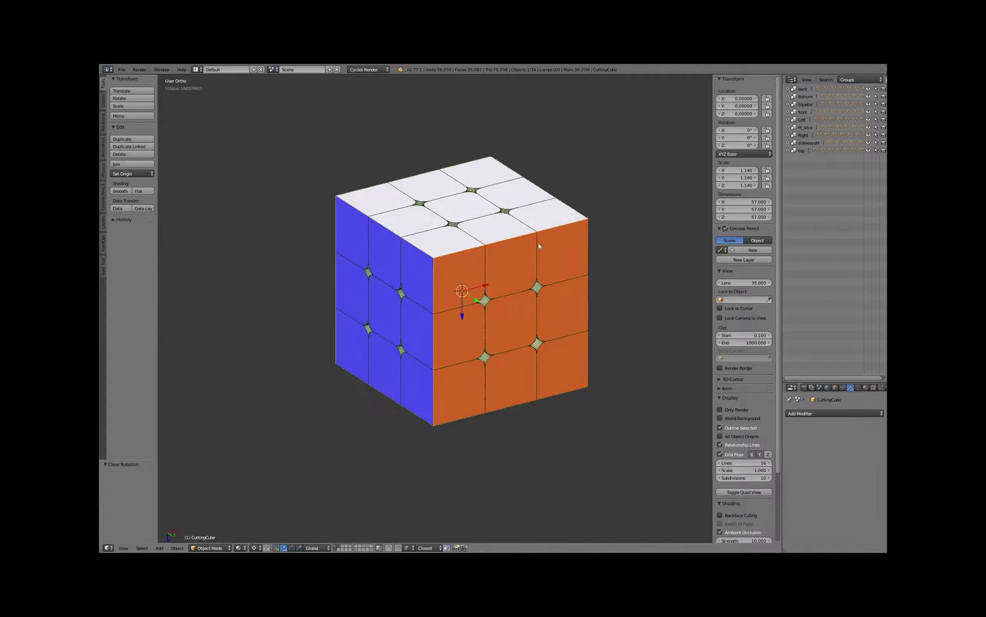
key("r")
key("z")
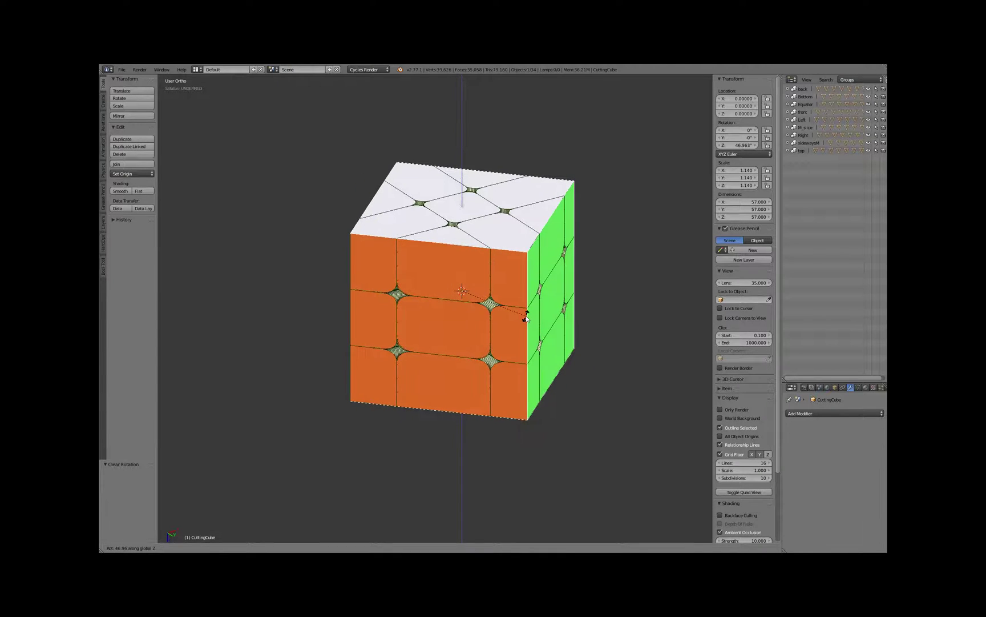
left_click(526, 317, "ctrl")
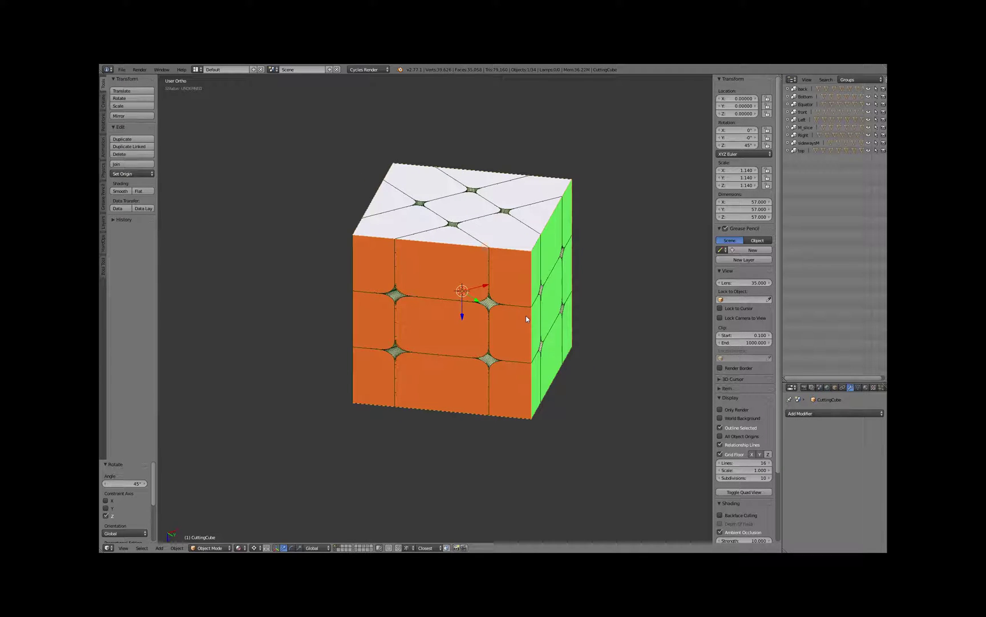
left_click(801, 127)
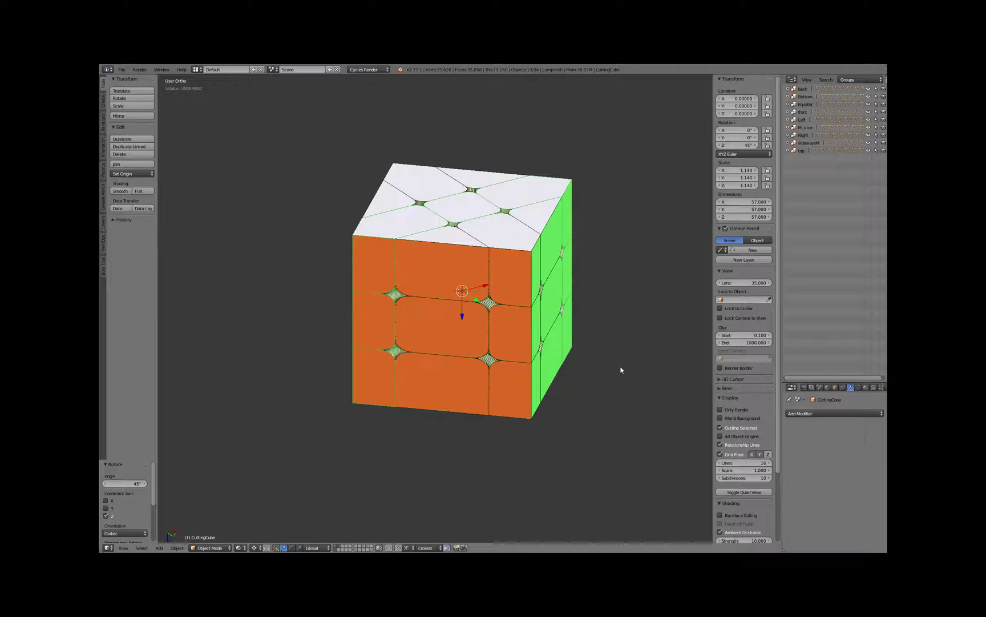
Step: Rotate the M_slice pieces 45° about the global Y axis and orbit toward the blue face
key("r")
key("y")
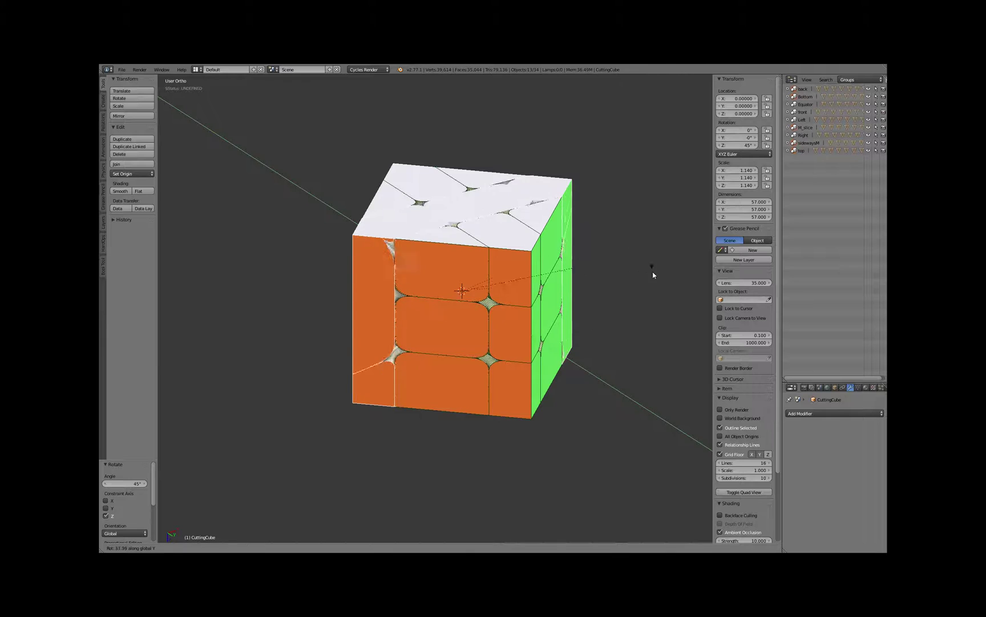
left_click(642, 230)
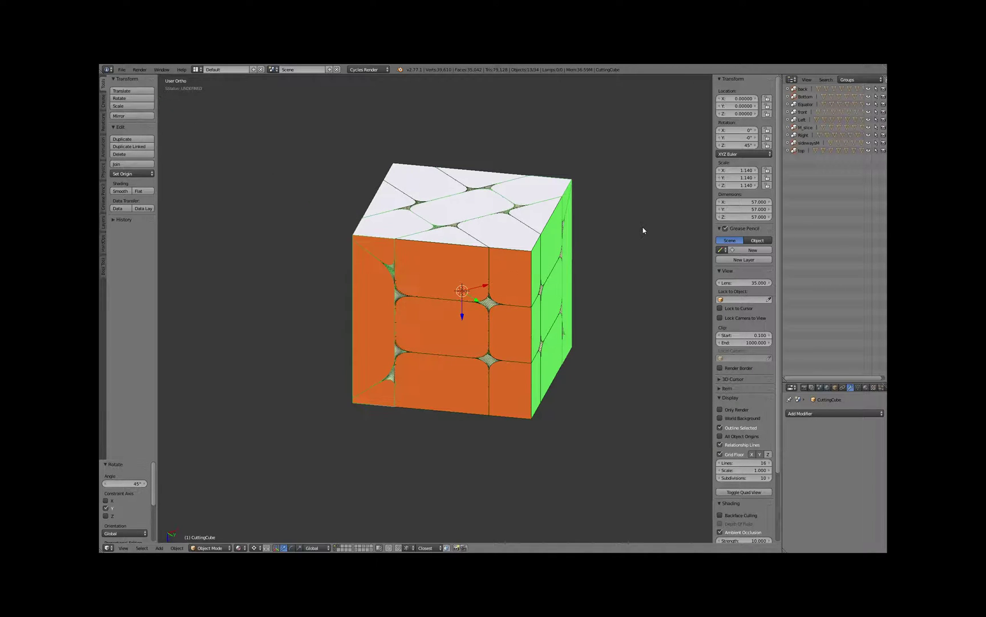
middle_click_drag(402, 310, 445, 284)
Step: Hide an edge piece, a corner piece and the orange edge piece to expose the interior
right_click(450, 276)
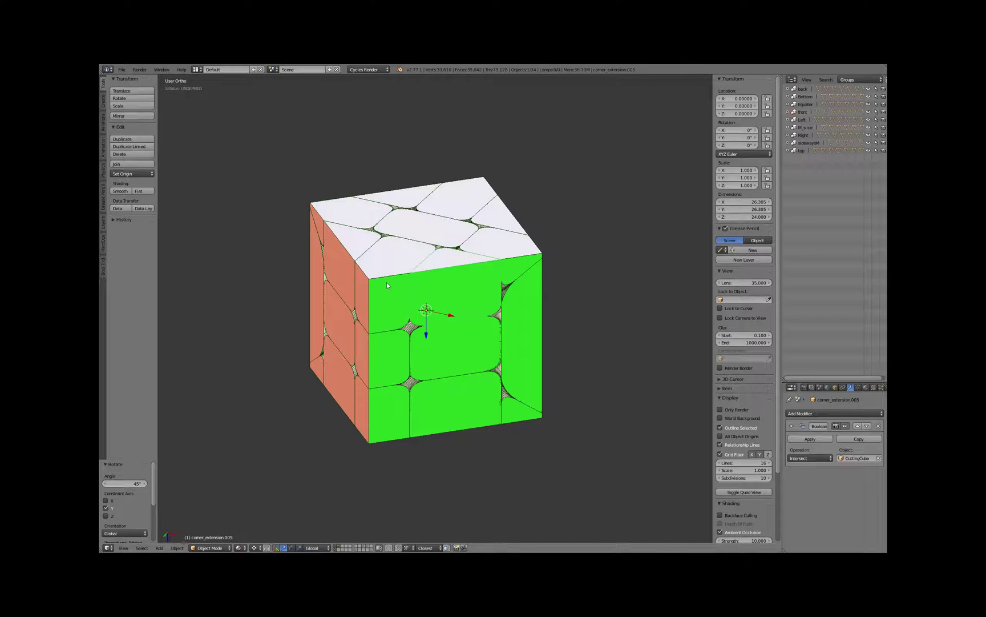
right_click(423, 298, "shift")
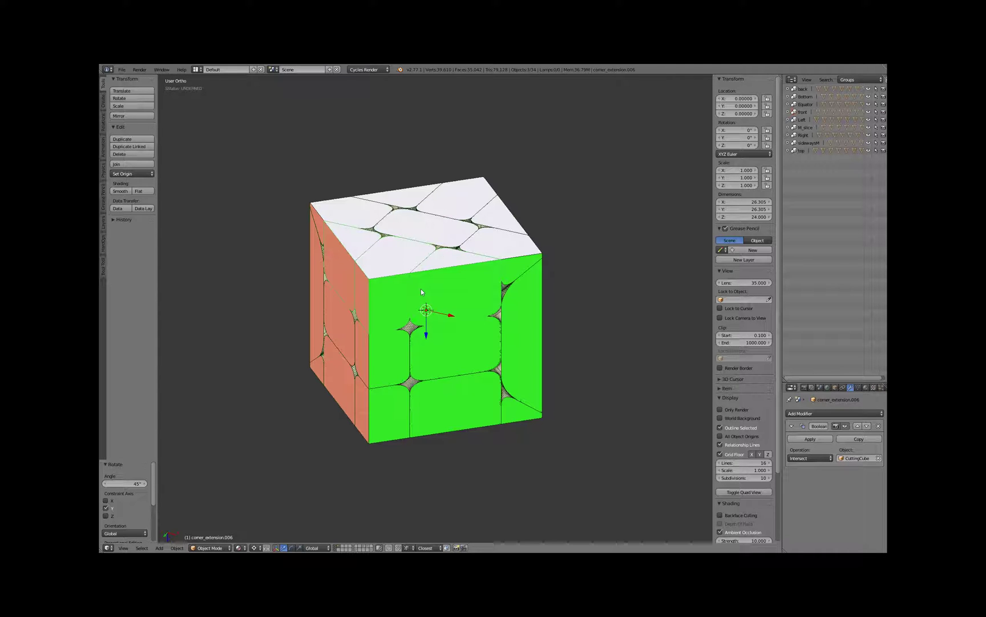
key("h")
middle_click_drag(414, 293, 435, 315)
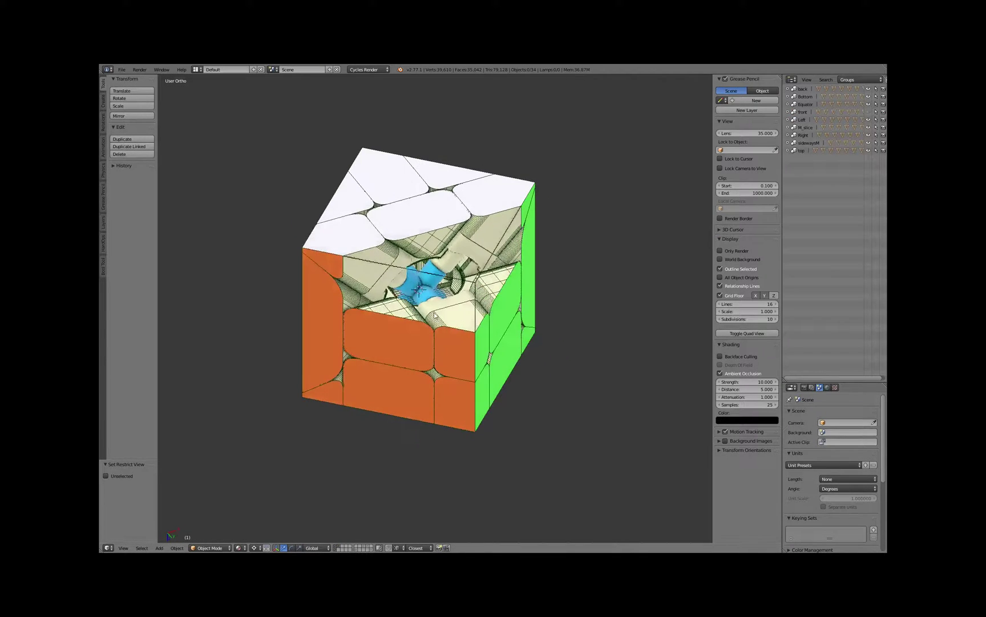
right_click(387, 317)
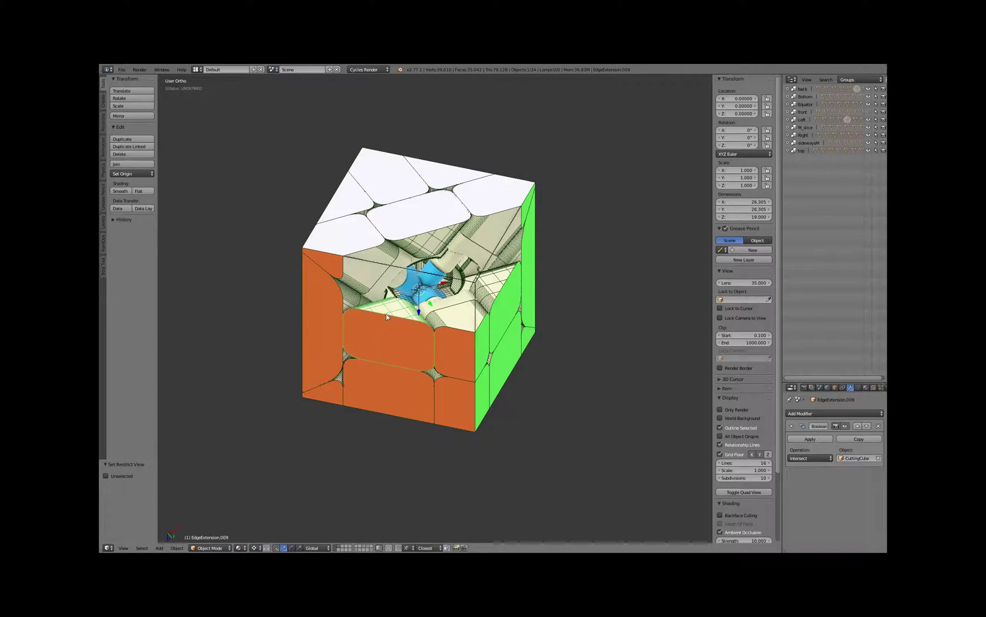
key("h")
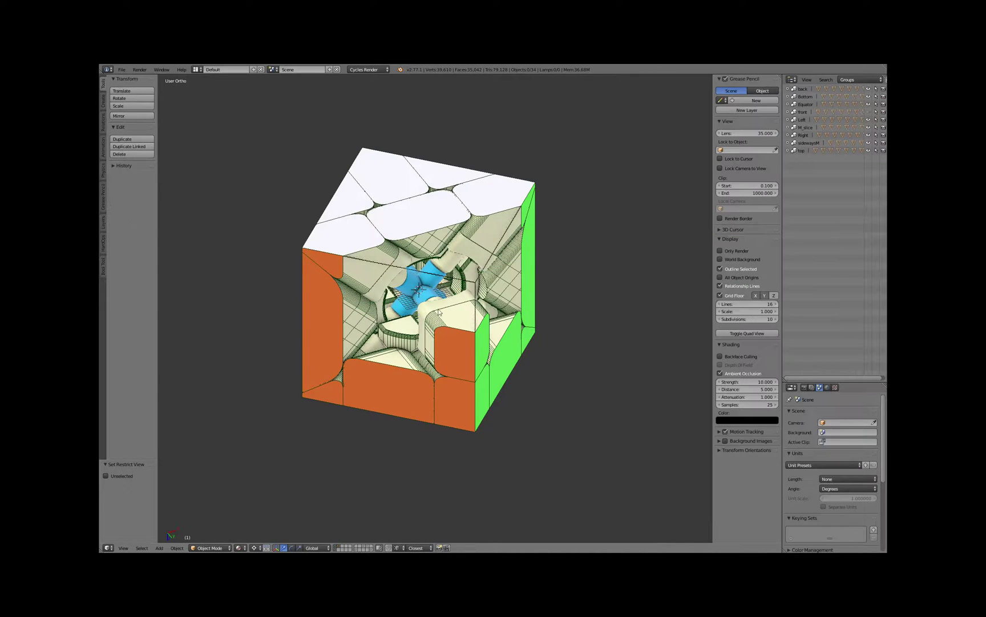
scroll(439, 312, "up", 5)
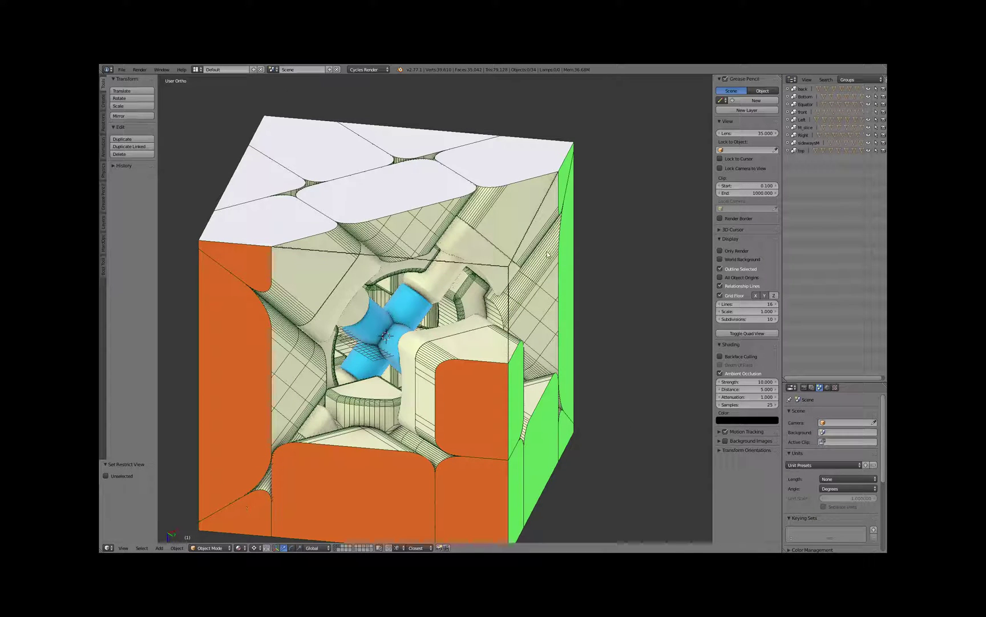
Step: Select the Right group, trial a Y rotation, cancel it, then unhide all pieces
right_click(549, 270)
left_click(803, 134)
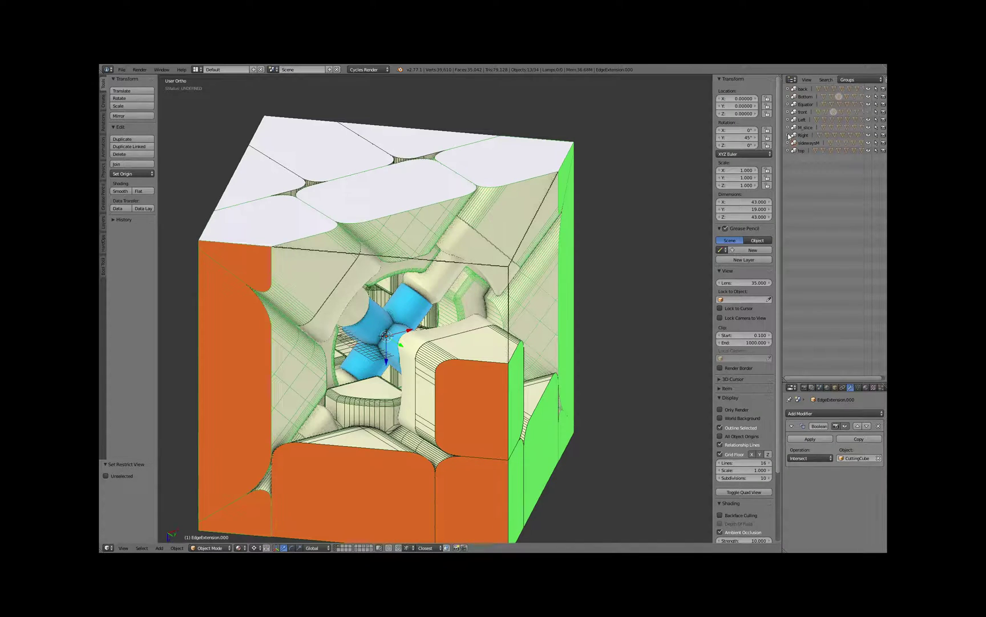
scroll(527, 262, "down", 3)
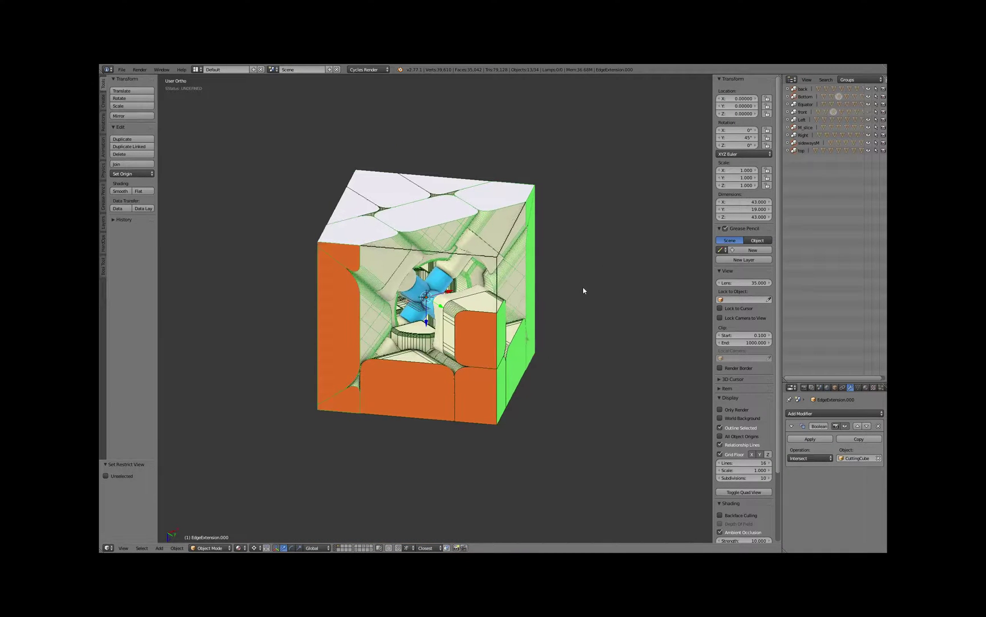
key("r")
key("y")
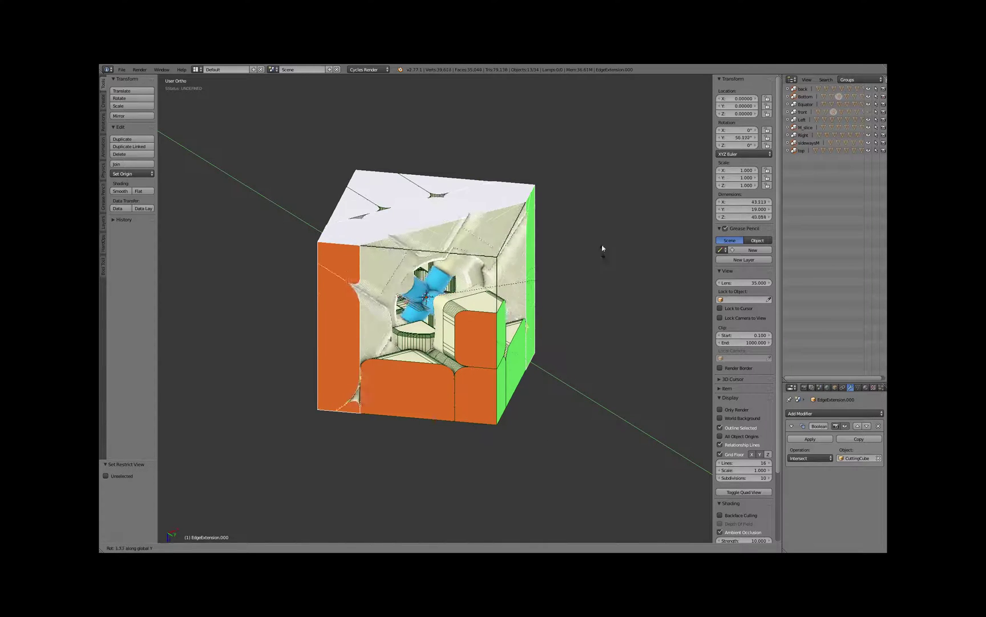
right_click(596, 209)
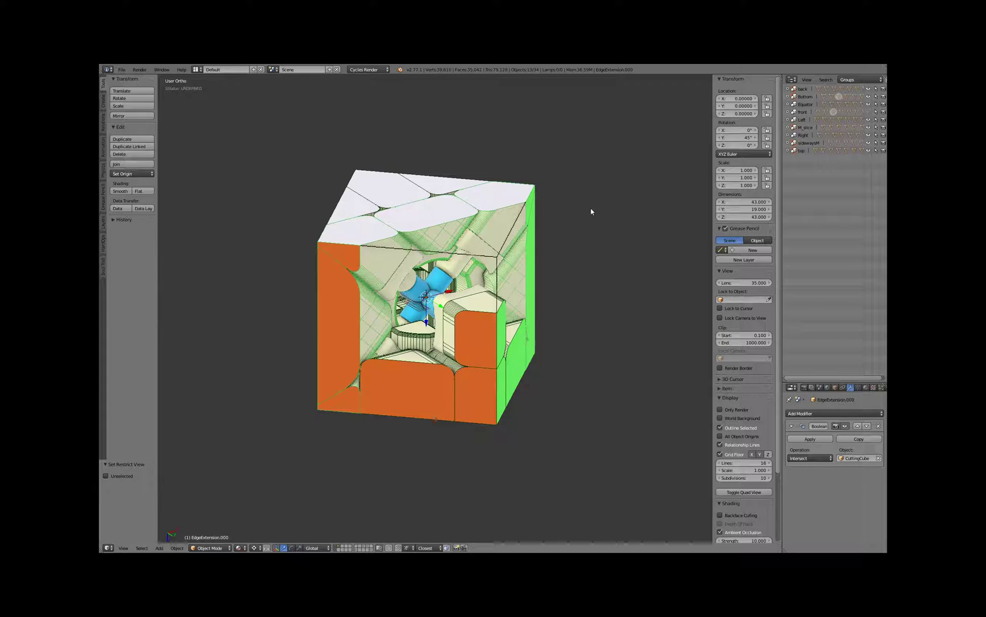
key("alt+h")
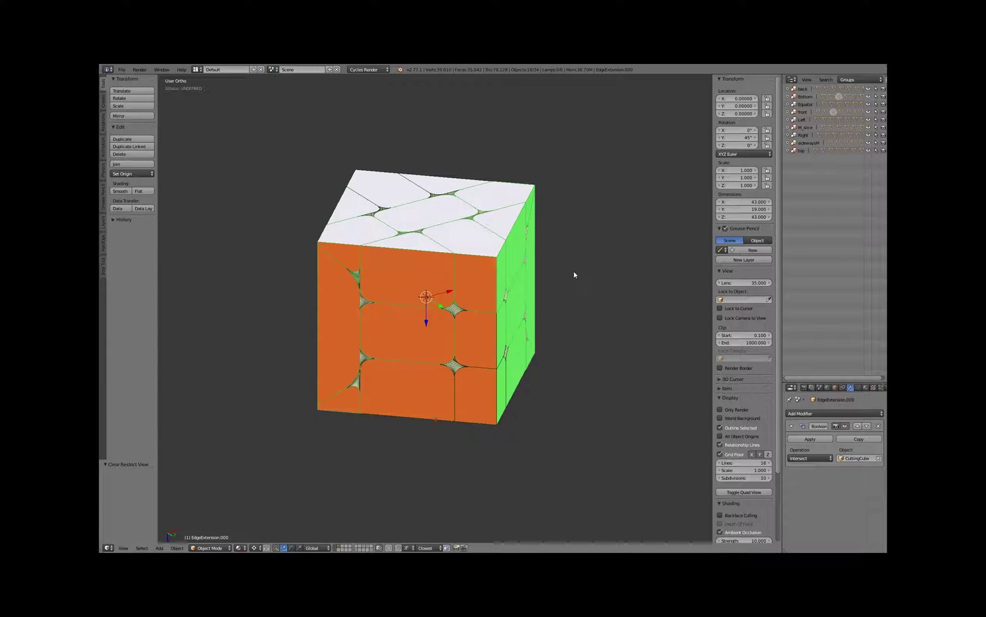
Step: Select every cube piece and clear its rotation with Alt+R
key("s")
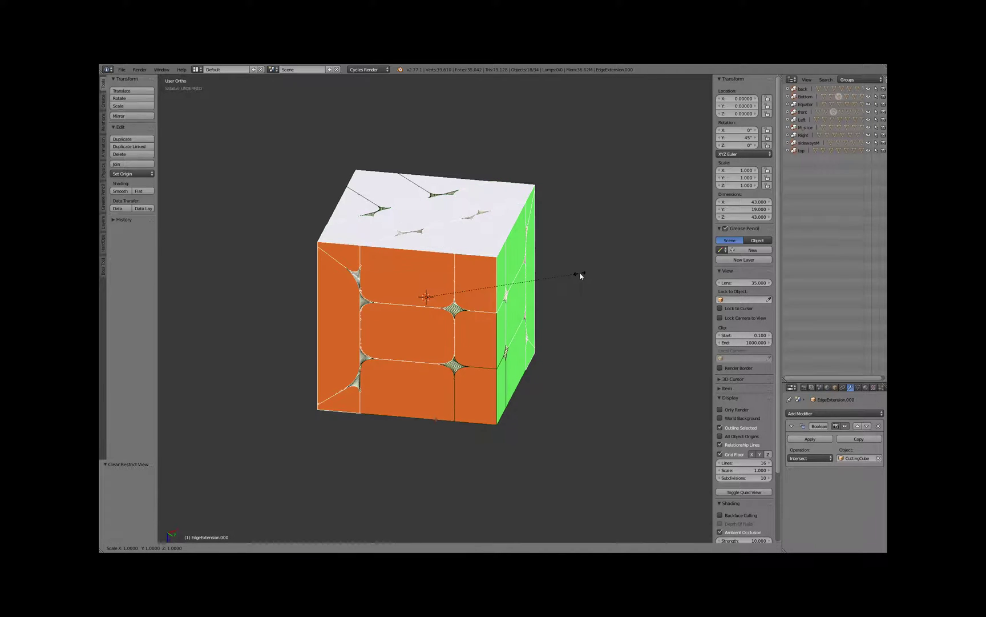
key("Escape")
key("a")
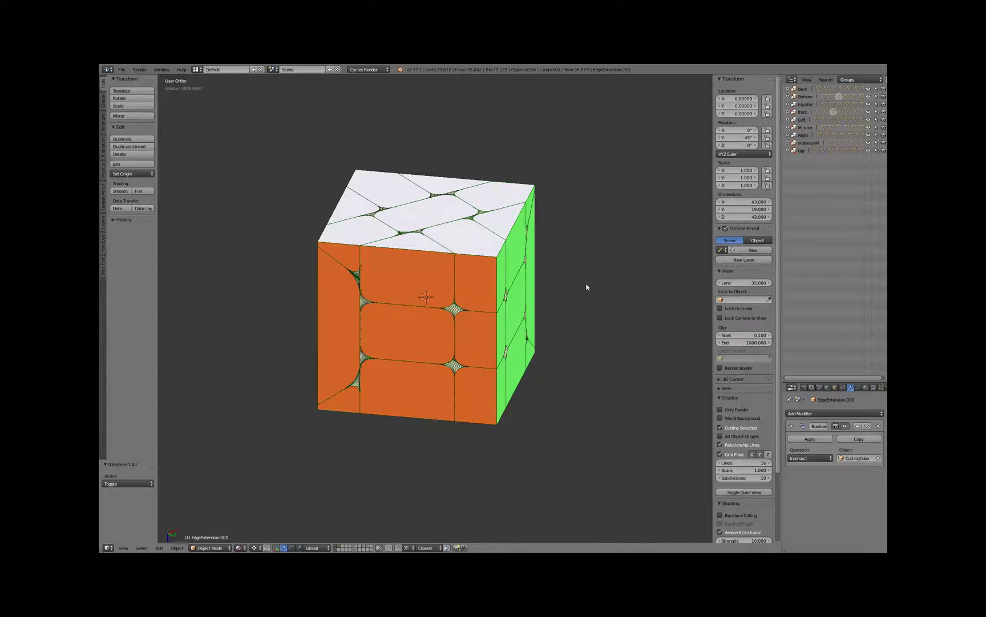
key("a")
key("alt+r")
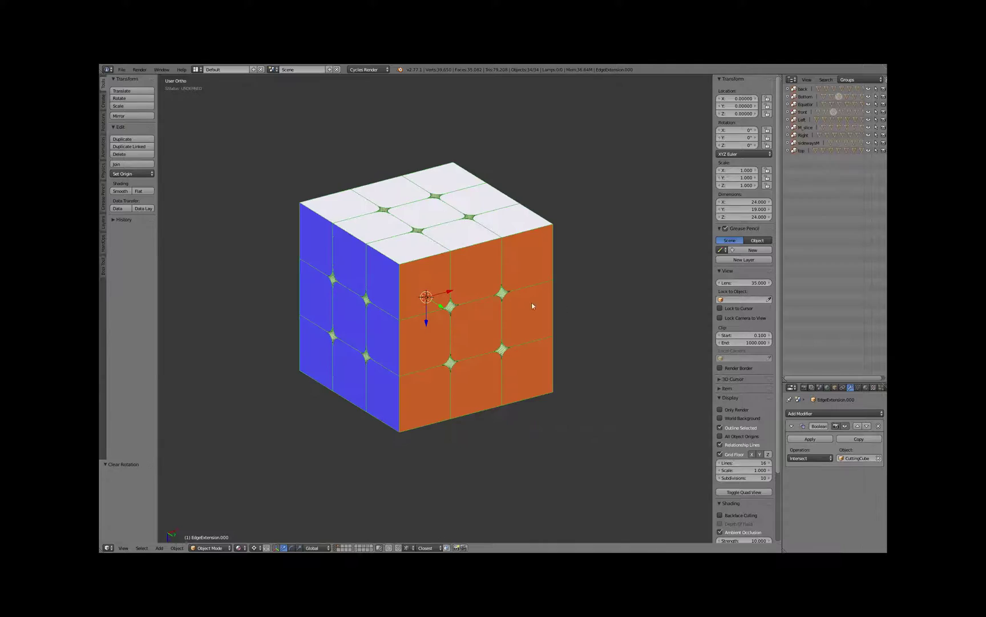
Step: Rotate the Equator slice 45° about the Z axis
middle_click_drag(532, 306, 538, 322, "shift")
right_click(496, 360)
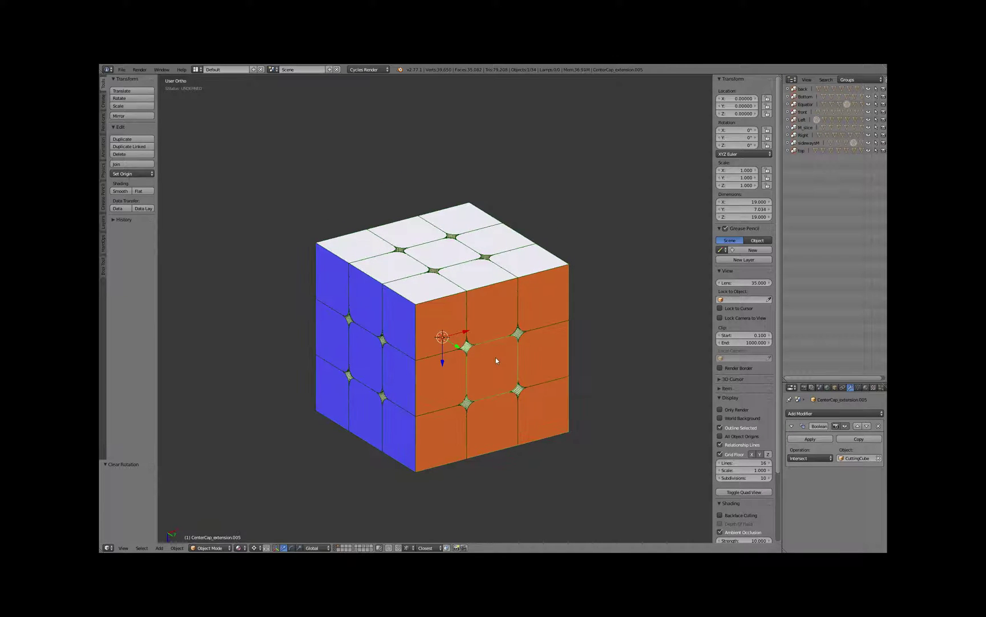
key("x")
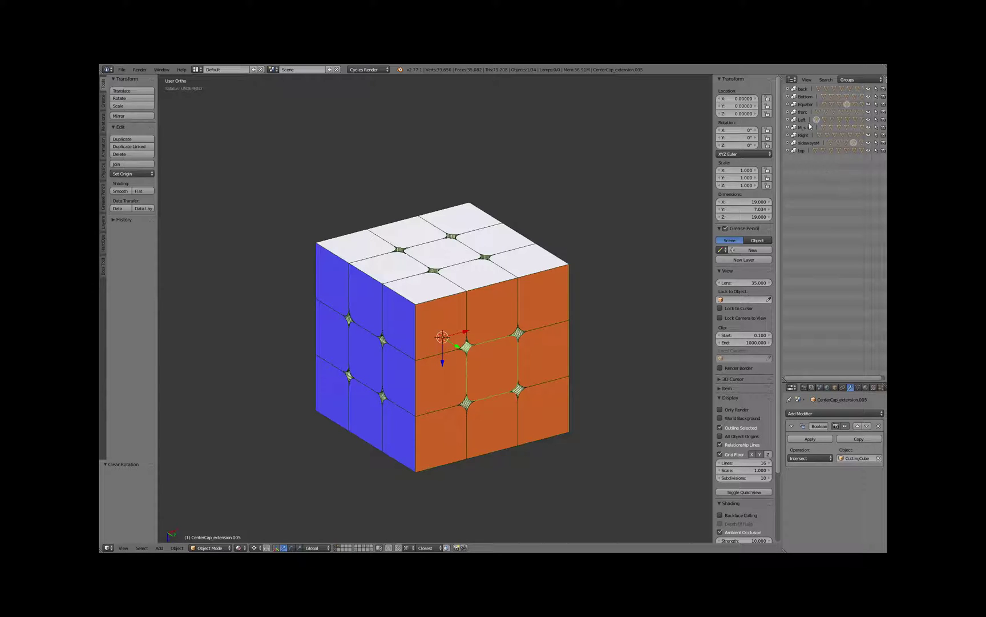
left_click(804, 104)
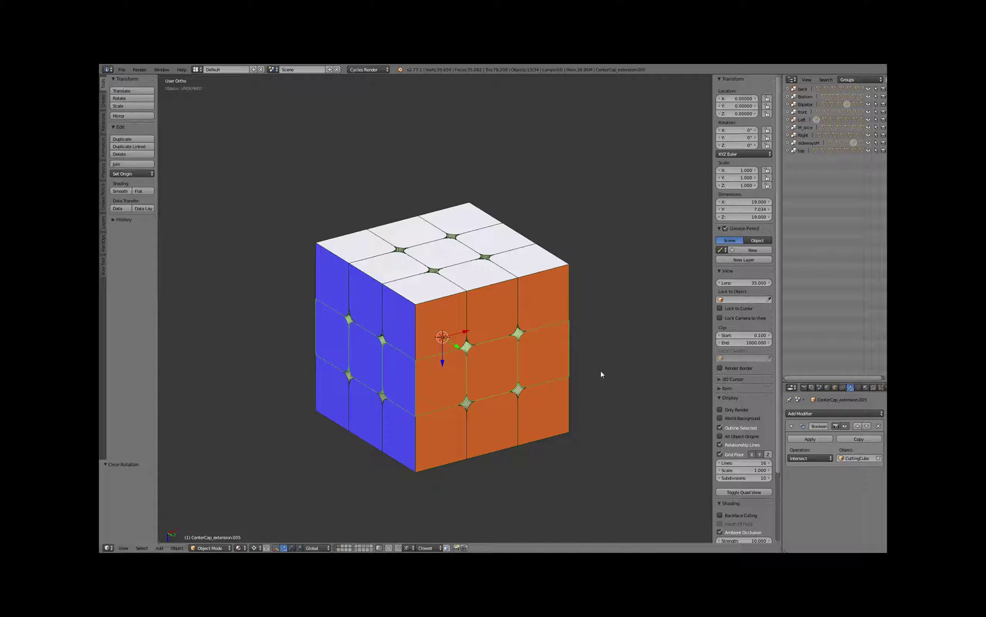
key("r")
key("z")
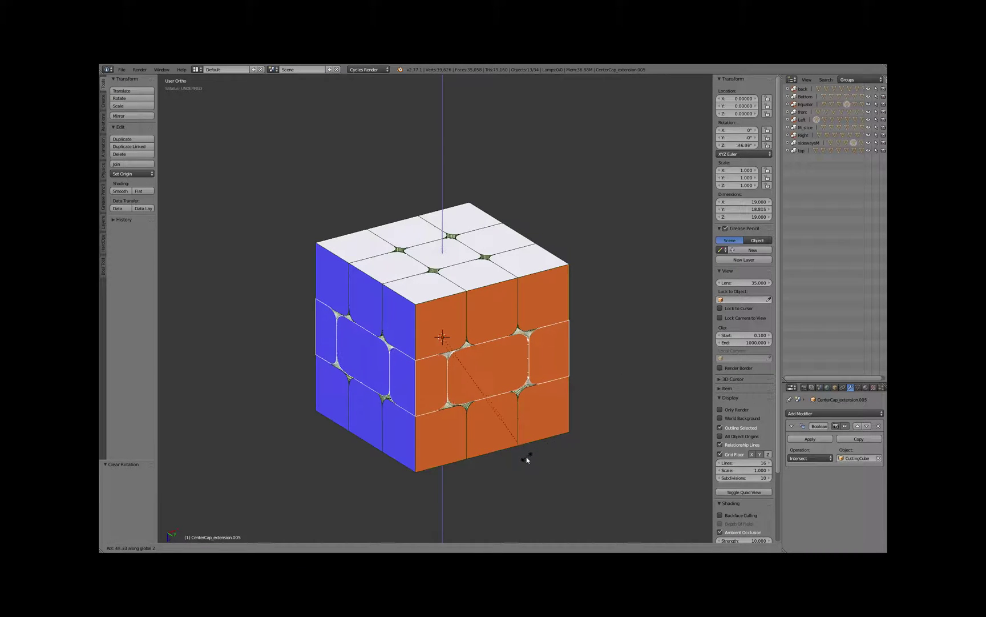
type("45")
key("Return")
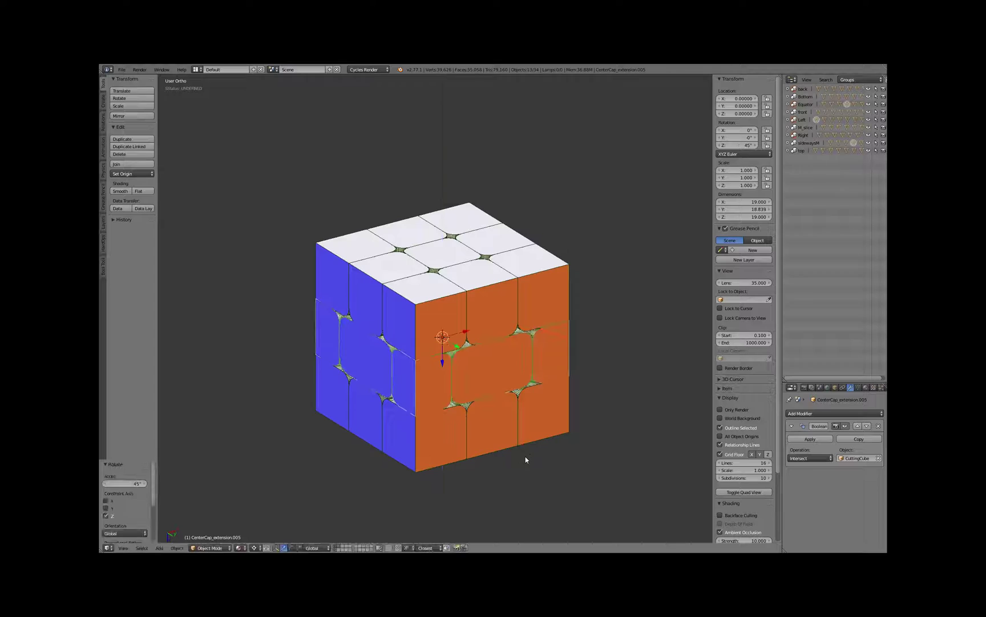
middle_click_drag(559, 419, 489, 405)
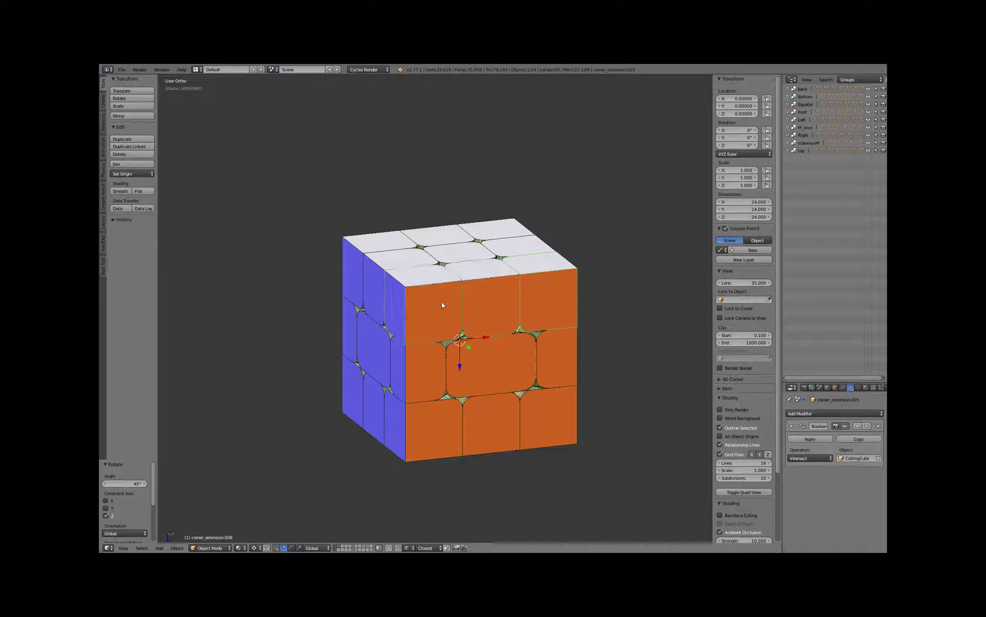
key("h")
middle_click_drag(451, 310, 507, 345)
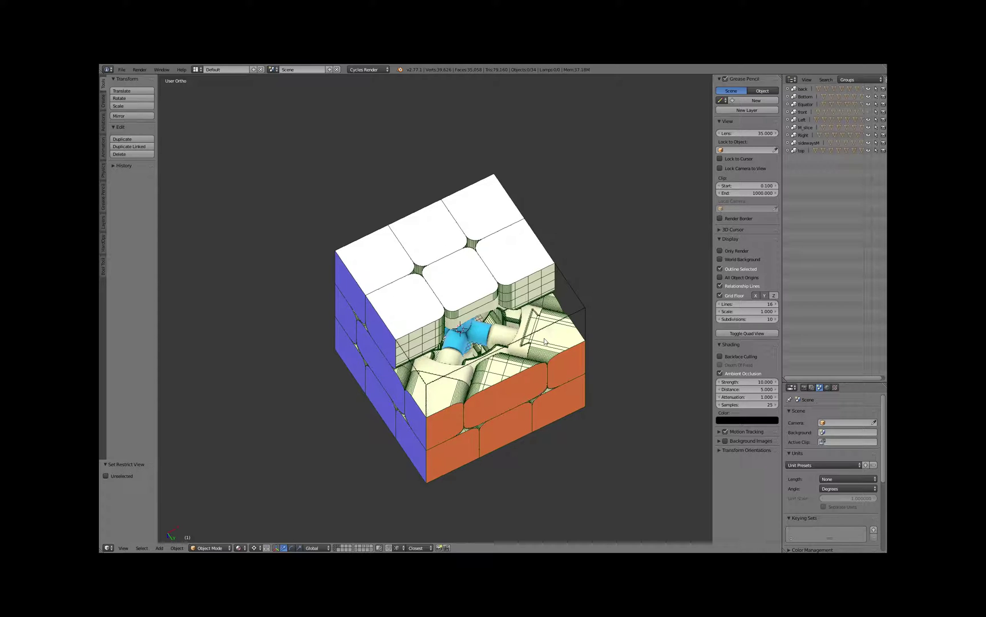
key("alt+h")
middle_click_drag(544, 338, 510, 351)
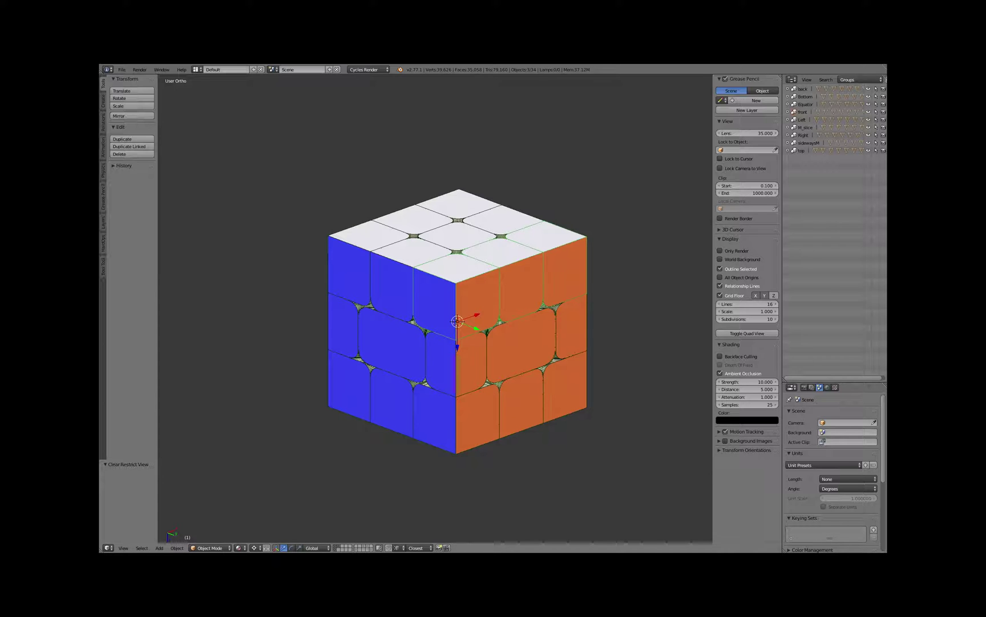
Step: Turn the top layer group about -7.7° around Z
right_click(519, 274)
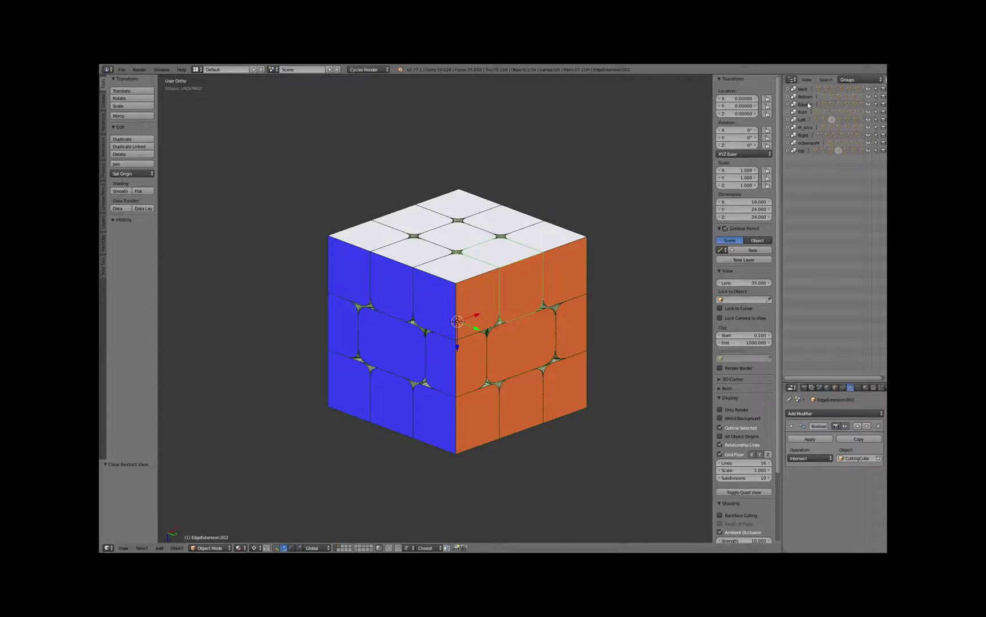
left_click(802, 151)
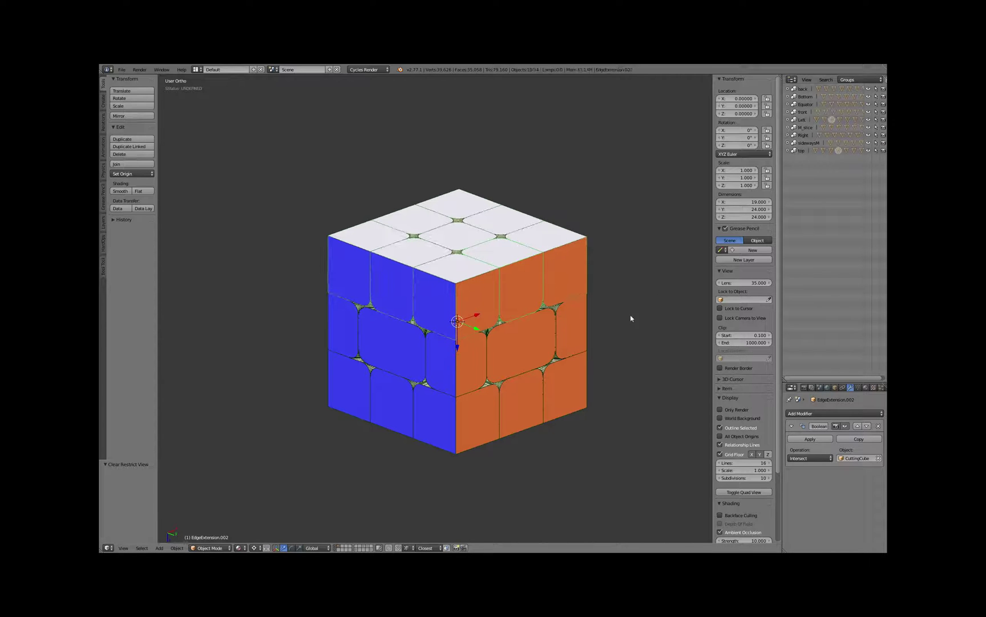
key("r")
key("z")
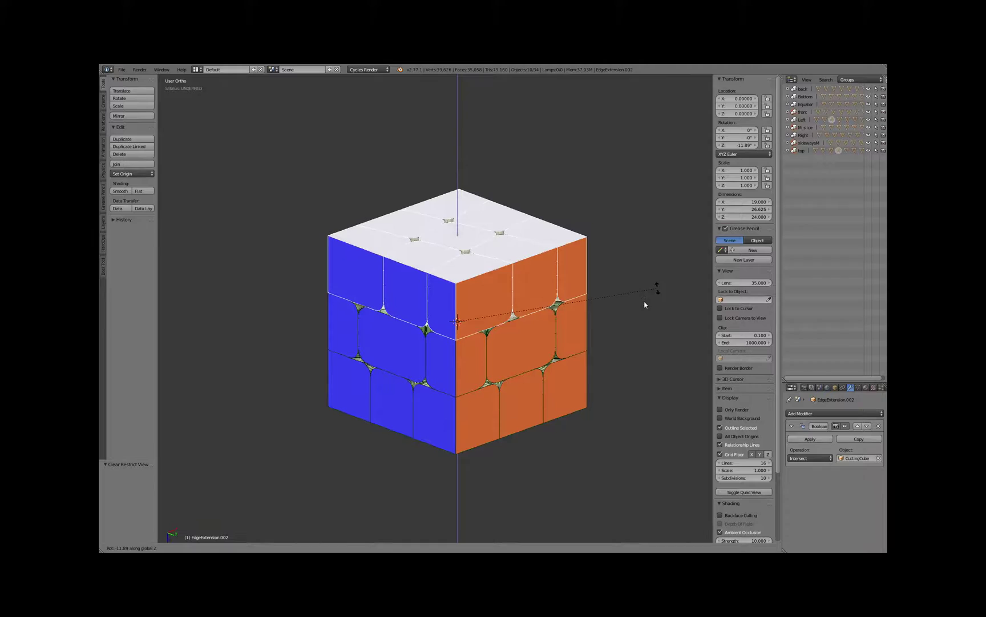
left_click(646, 303)
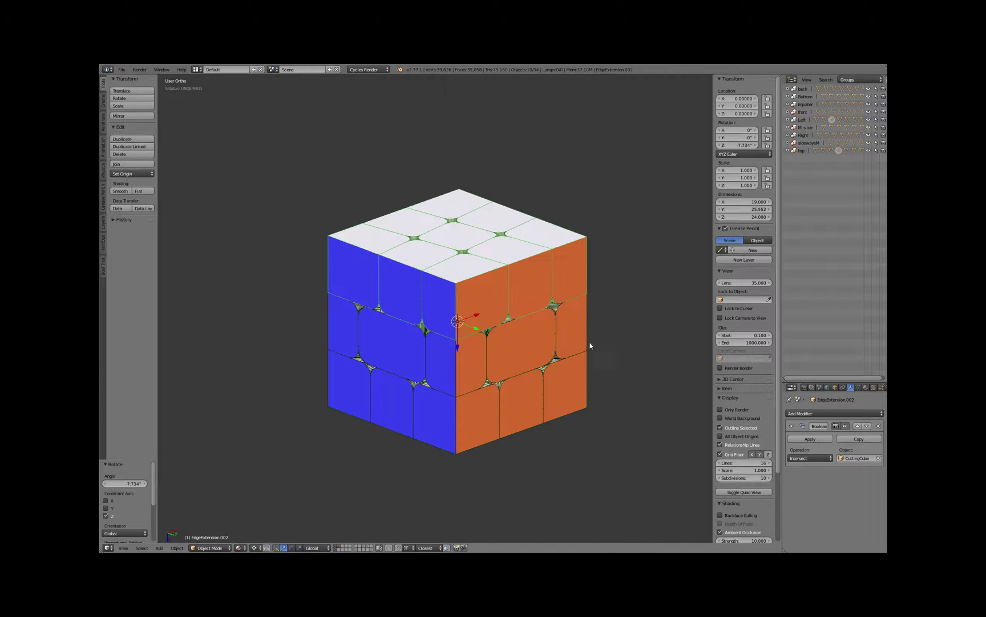
Step: Turn the Equator slice about 22.129° around Z
left_click(800, 105)
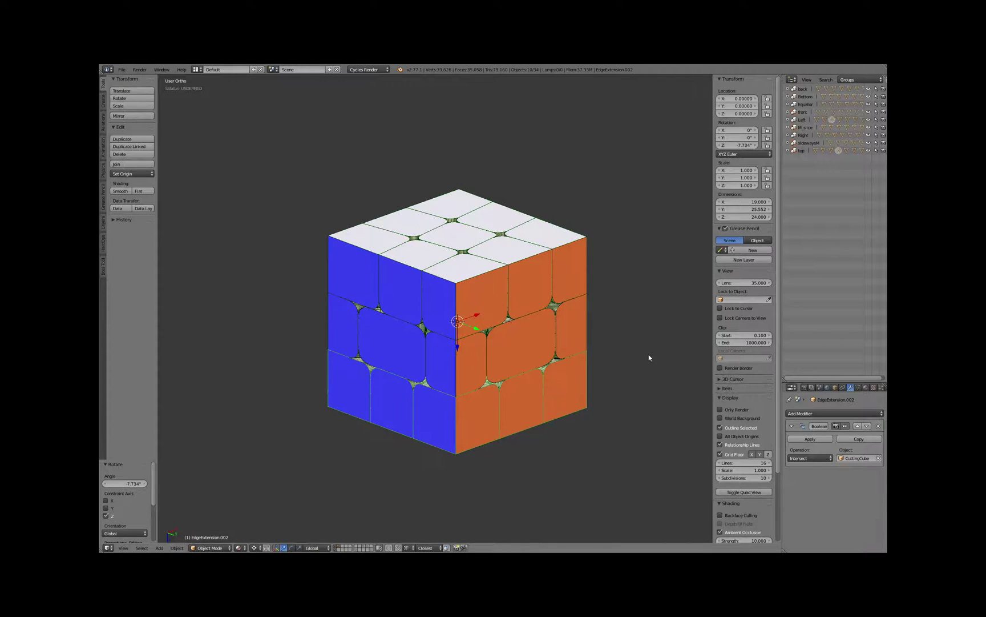
key("r")
key("z")
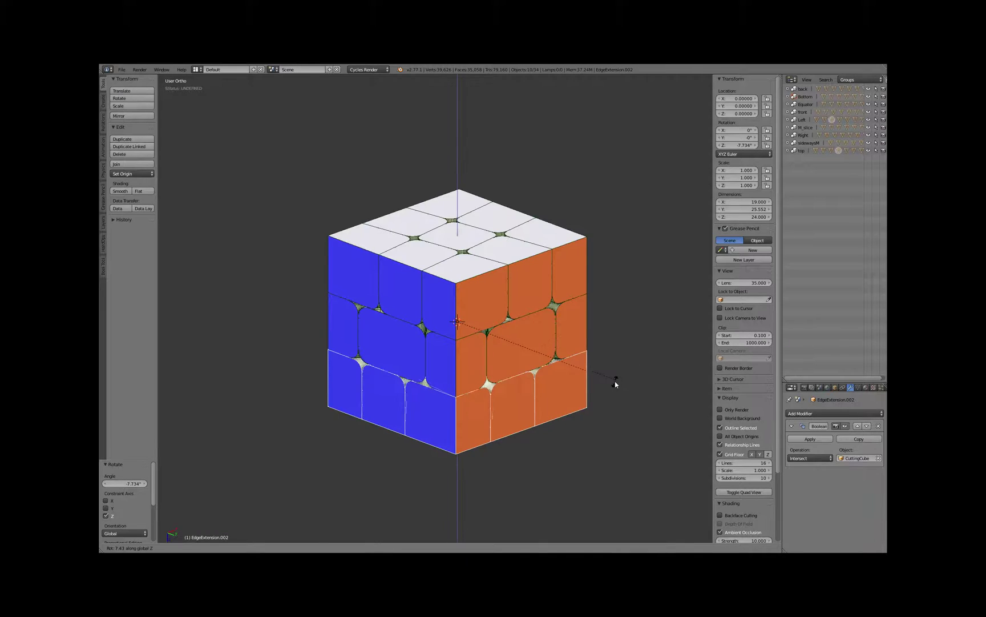
left_click(589, 415)
mouse_move(650, 288)
middle_mouse_down()
mouse_move(615, 286)
mouse_move(617, 274)
mouse_move(642, 305)
middle_mouse_up()
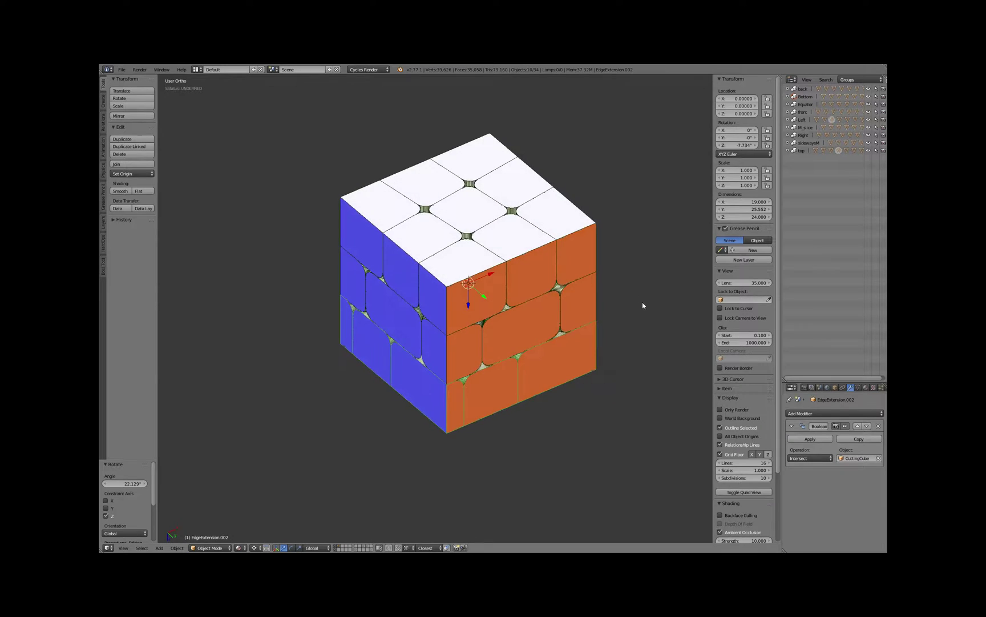
Step: Pick CuttingCube from the overlapping objects and tilt it freely once
right_click(529, 253)
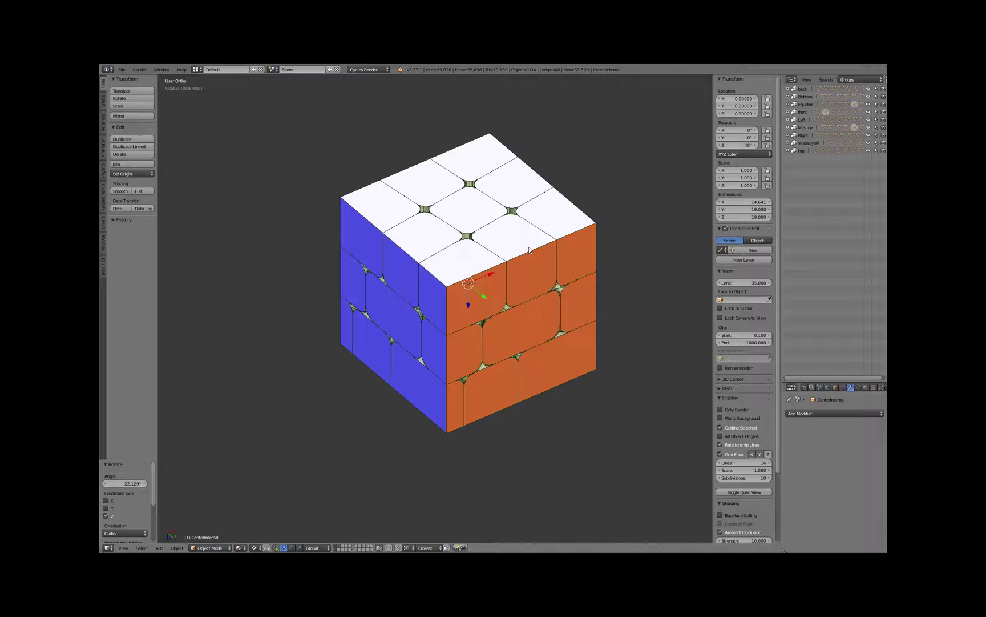
right_click(531, 248, "alt")
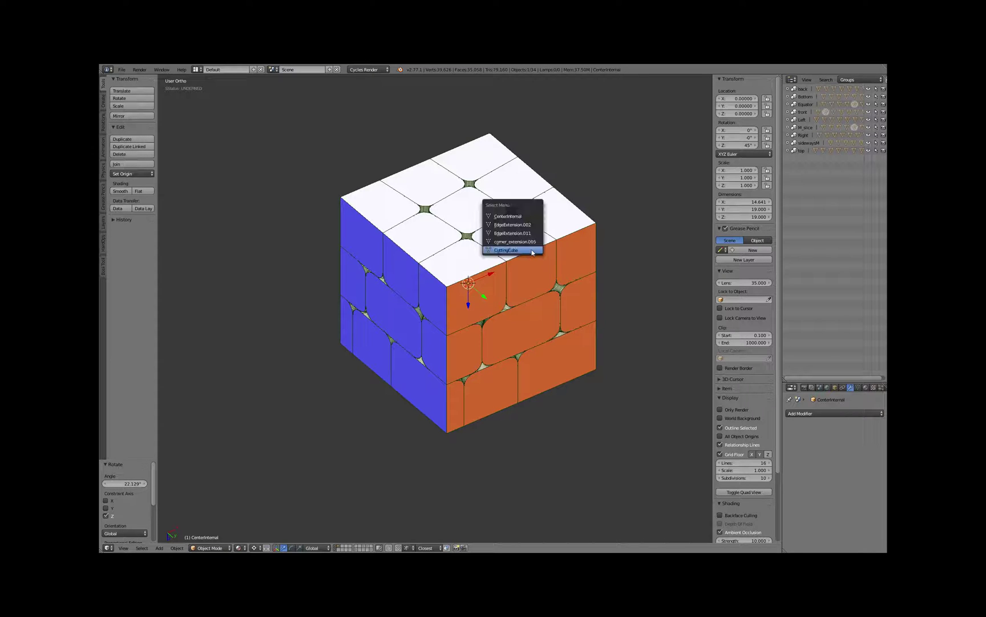
left_click(523, 252)
middle_click_drag(573, 291, 575, 287)
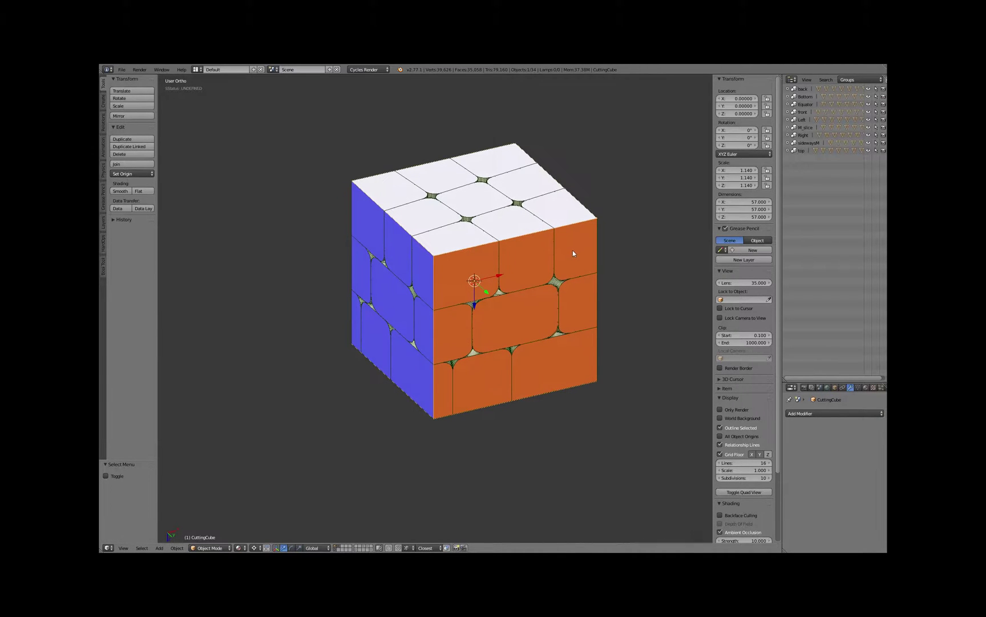
key("r")
key("r")
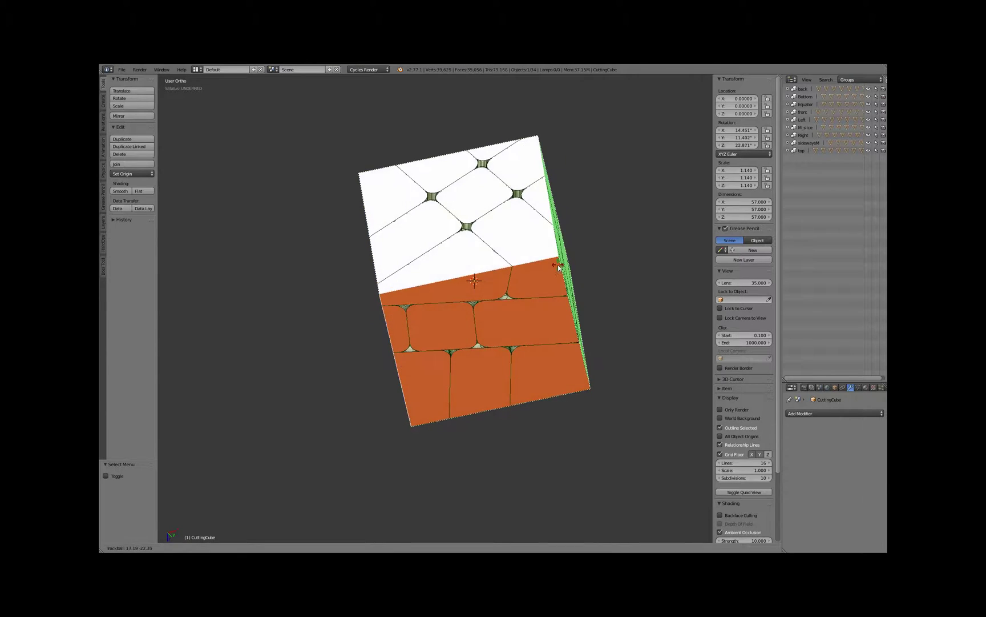
left_click(587, 293)
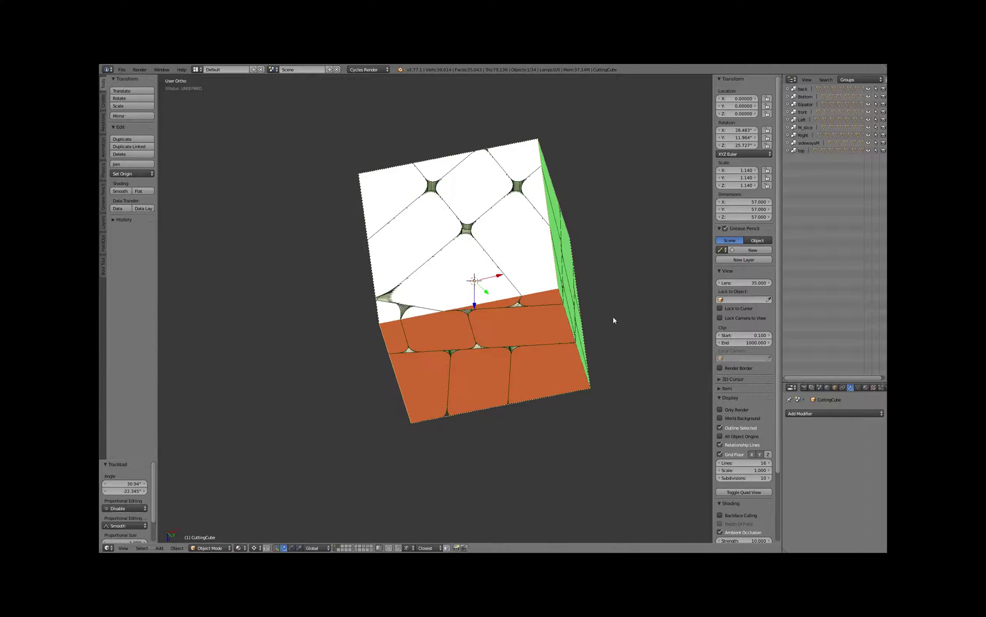
Step: Re-tilt the CuttingCube repeatedly to about 34°, 49°, -8°, inspecting the cuts
key("r")
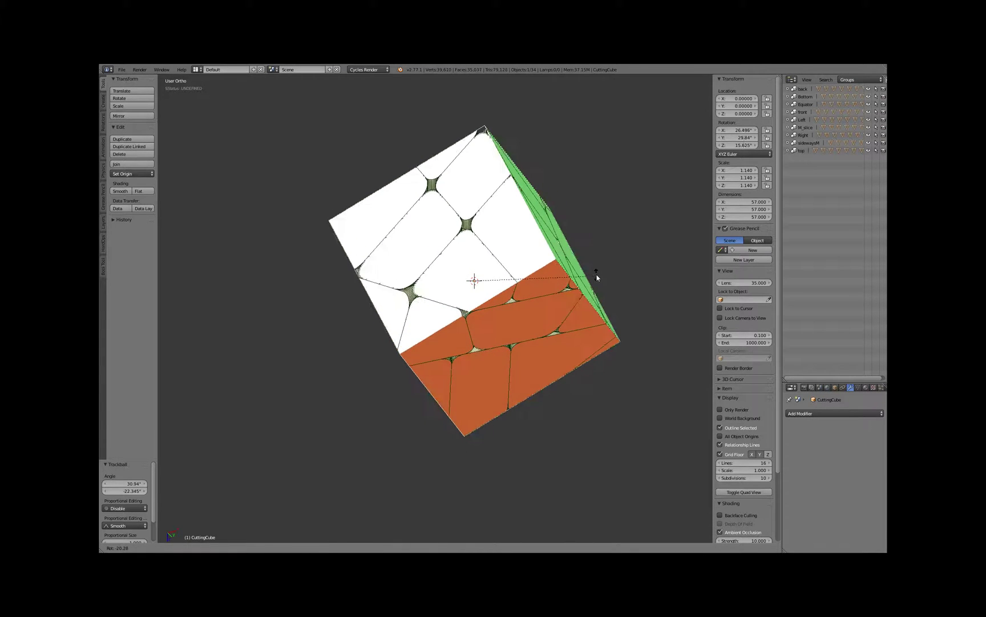
left_click(503, 309)
middle_click_drag(504, 309, 588, 296)
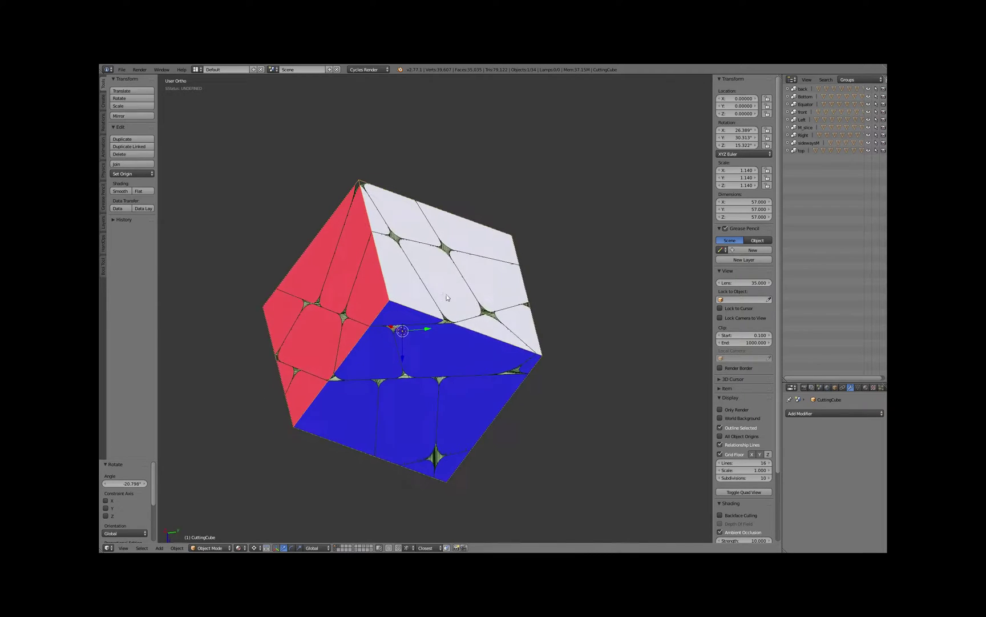
middle_click_drag(447, 355, 514, 321, "shift")
key("r")
key("r")
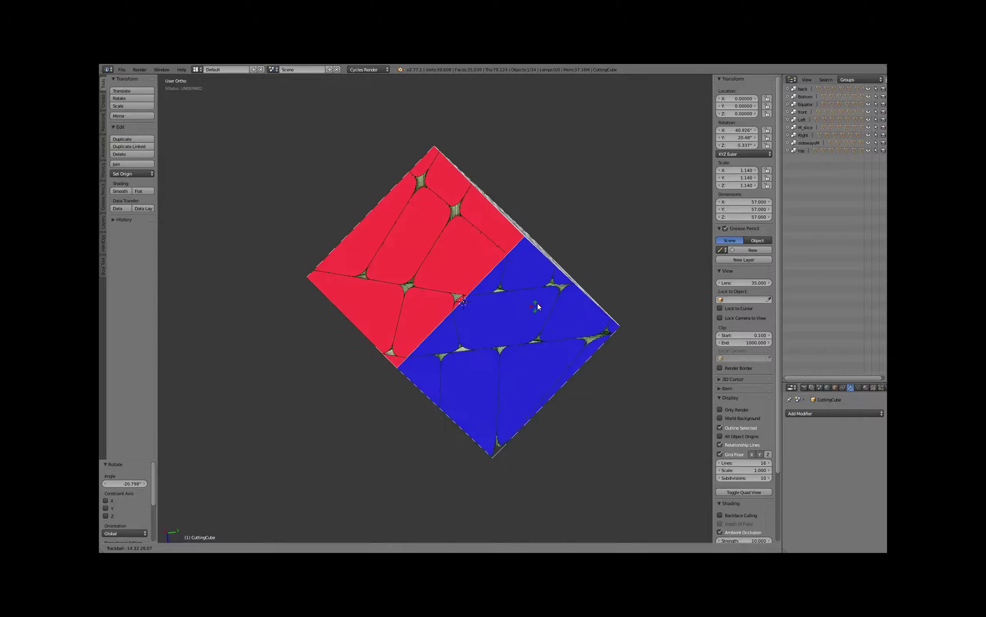
left_click(412, 325)
middle_click_drag(412, 325, 488, 320)
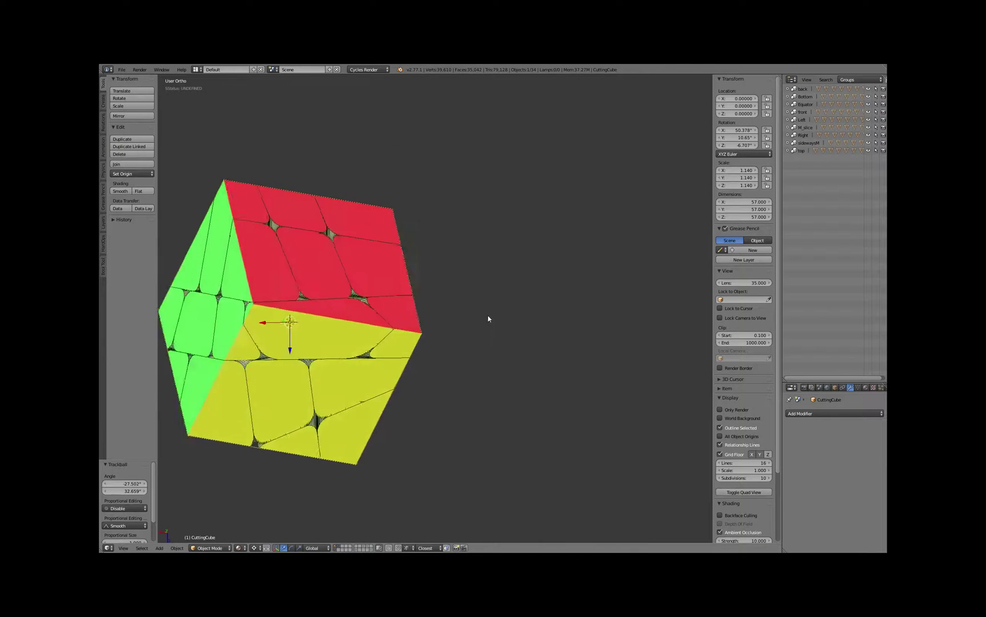
key("KP_Decimal")
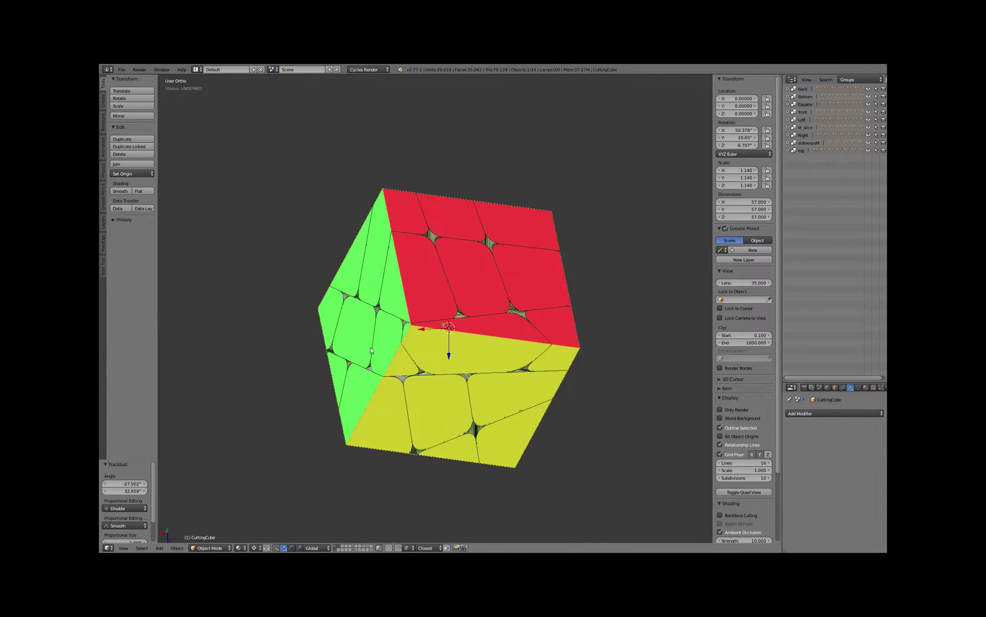
key("r")
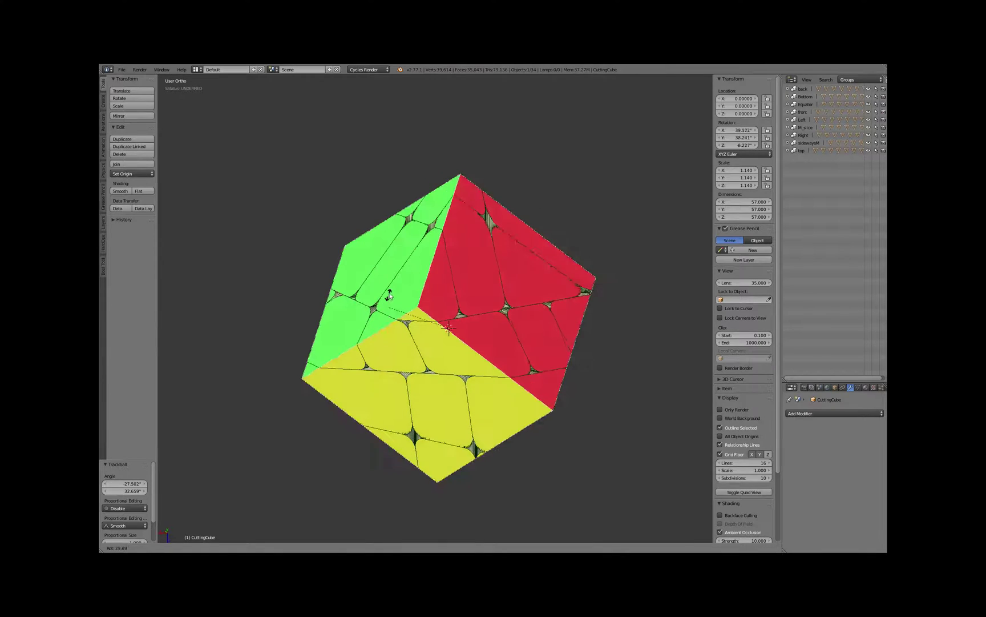
left_click(399, 306)
middle_click_drag(400, 306, 477, 305)
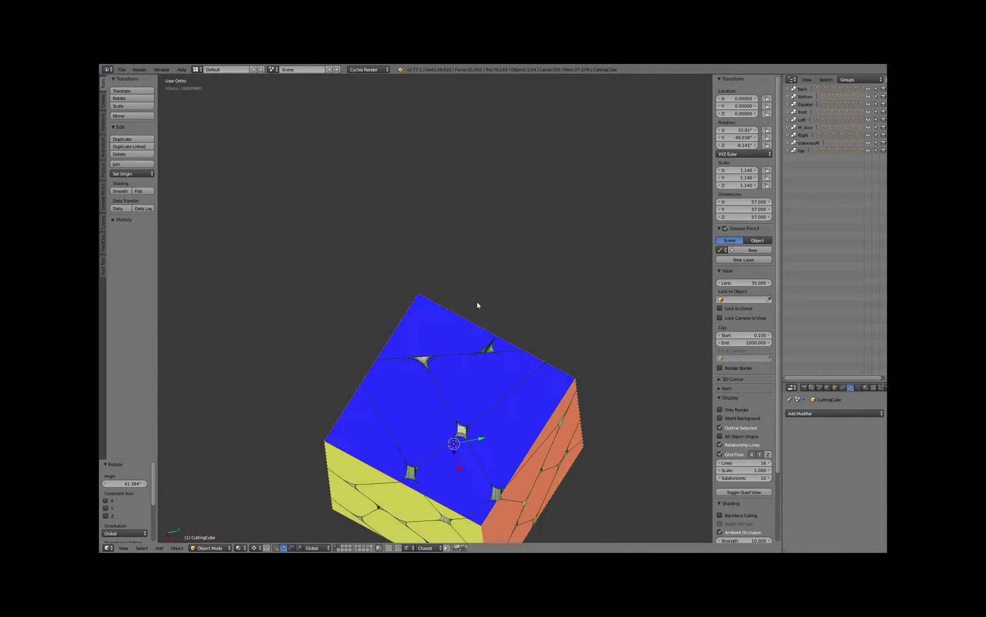
scroll(477, 305, "down", 5, "shift")
Step: Hide four corner pieces to expose the cube's interior
right_click(477, 276)
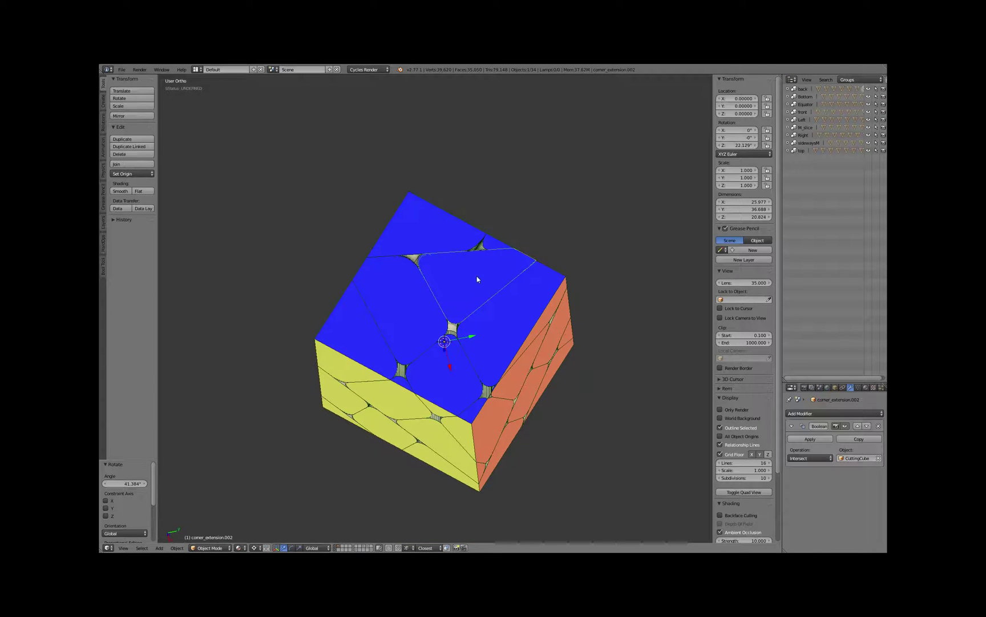
right_click(549, 298, "shift")
right_click(388, 264, "shift")
right_click(359, 326, "shift")
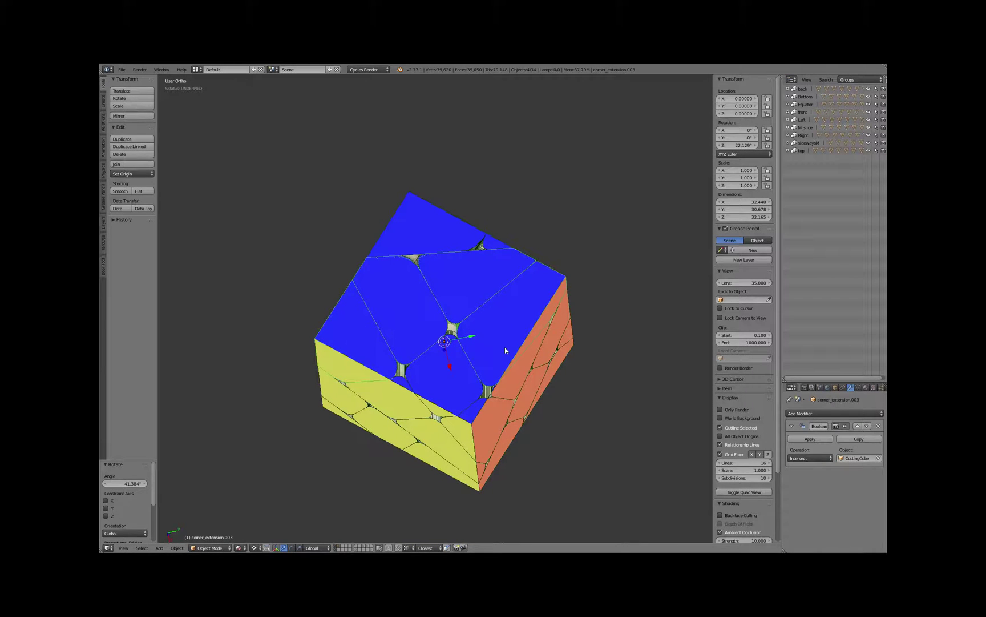
key("h")
mouse_move(524, 354)
middle_mouse_down()
mouse_move(497, 340)
mouse_move(524, 352)
middle_mouse_up()
Step: Trackball-rotate the CuttingCube to roughly -247°, 46°, -265°, then unhide all pieces
right_click(537, 300)
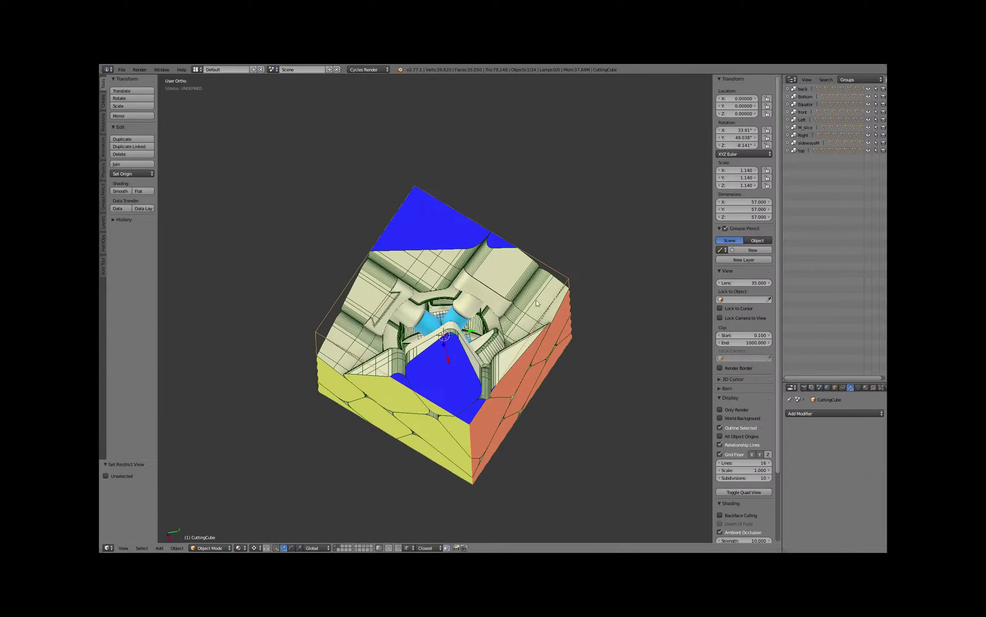
middle_click_drag(537, 300, 505, 364)
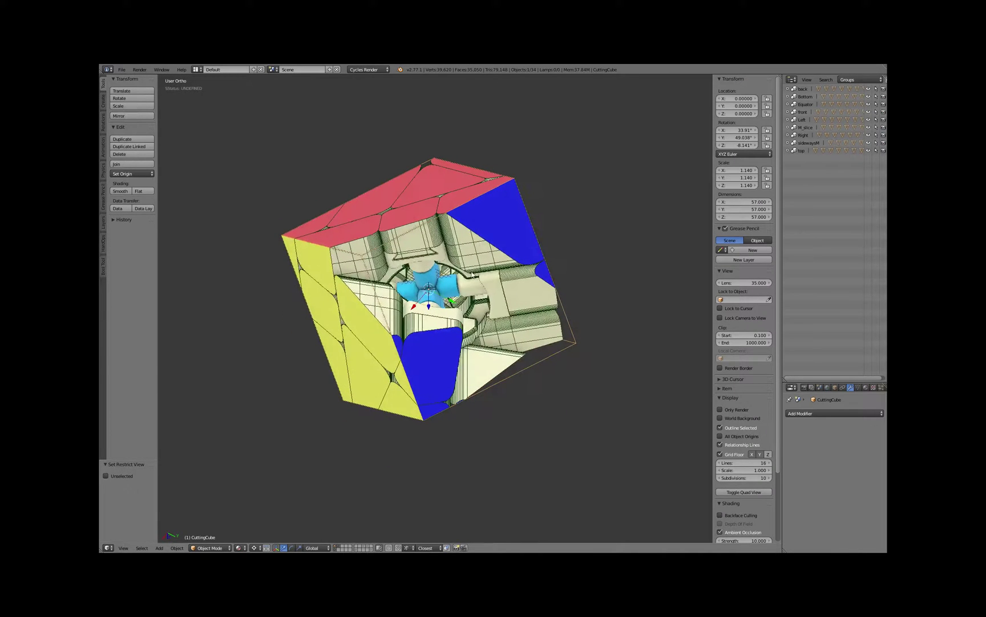
key("r")
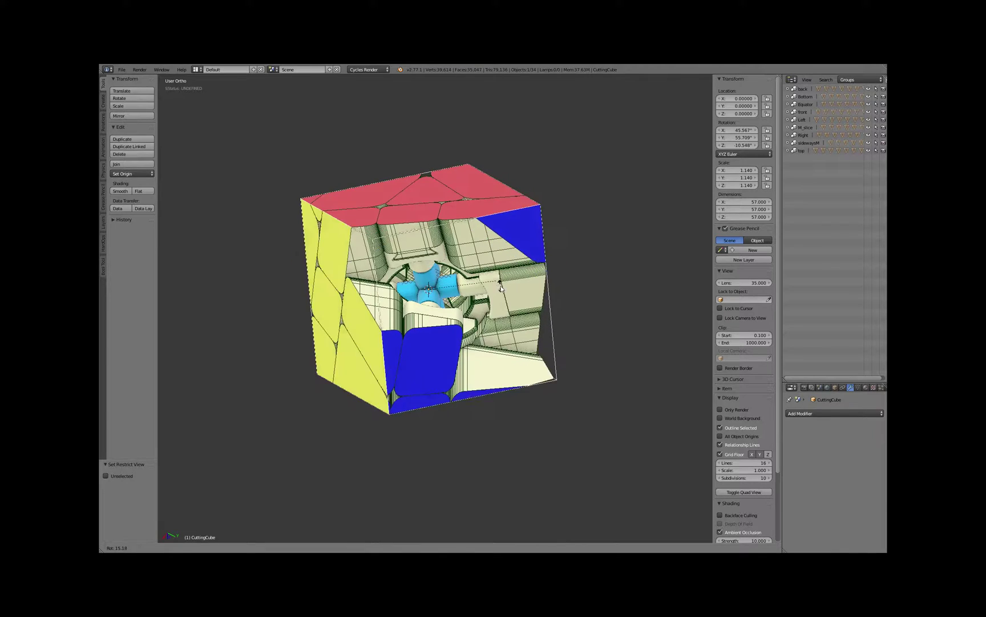
key("r")
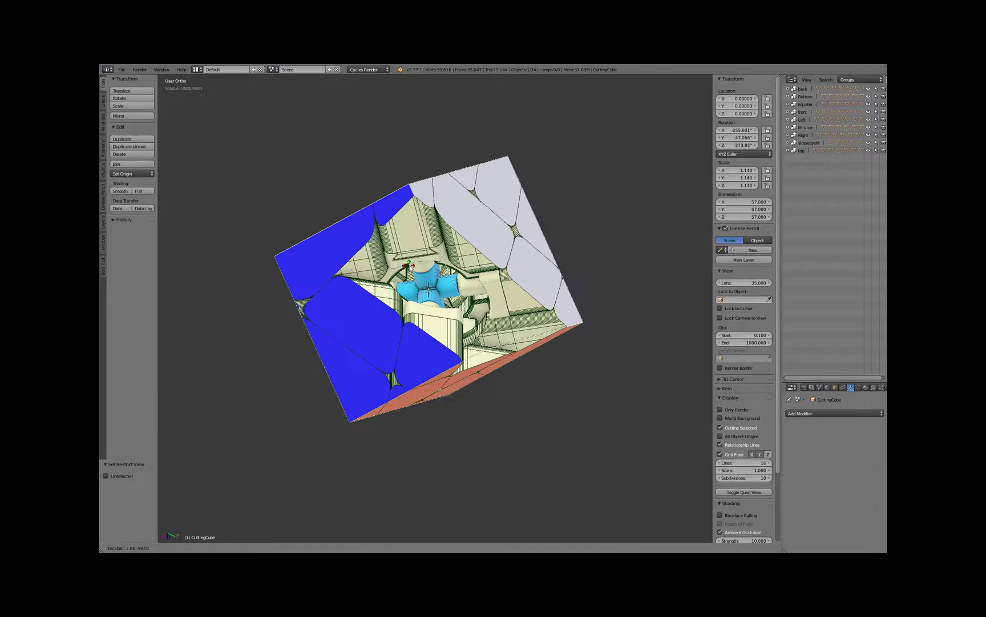
left_click(504, 368)
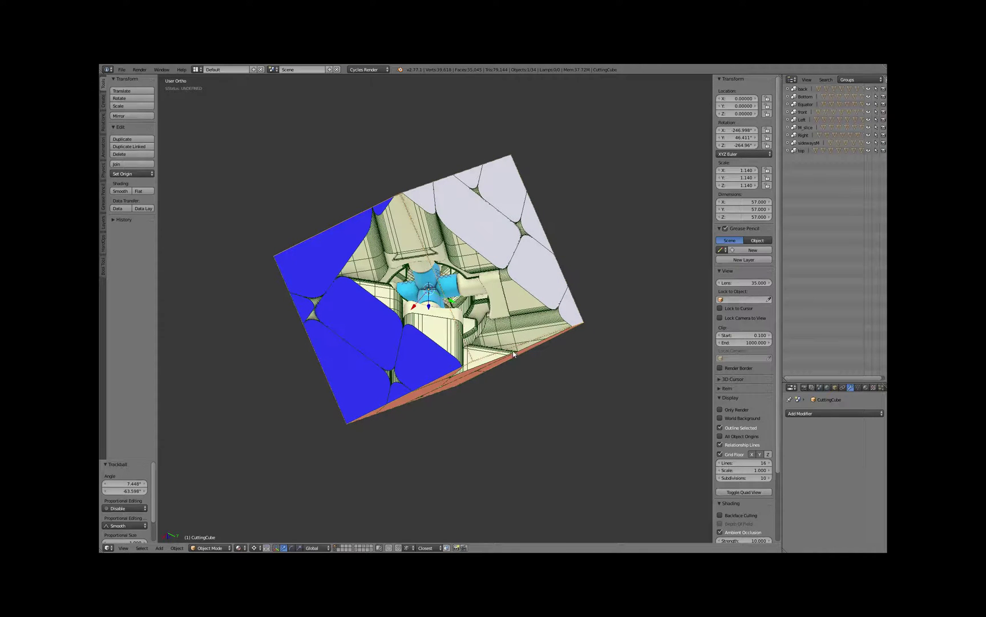
key("alt+h")
middle_click_drag(590, 356, 540, 331)
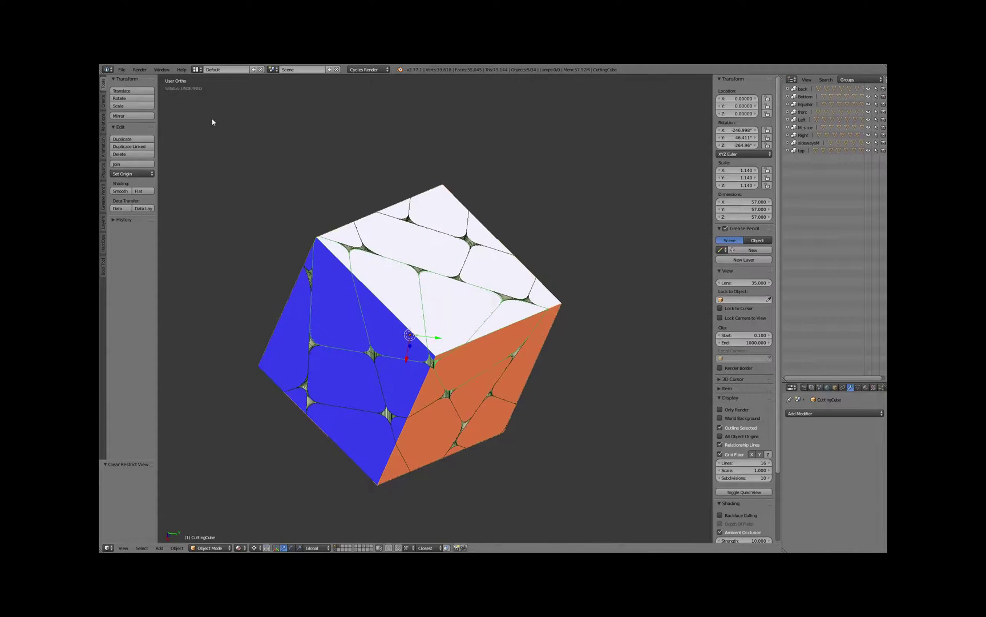
Step: Open the RCP_3x3x5 .blend file and recentre the view on the model
left_click(123, 70)
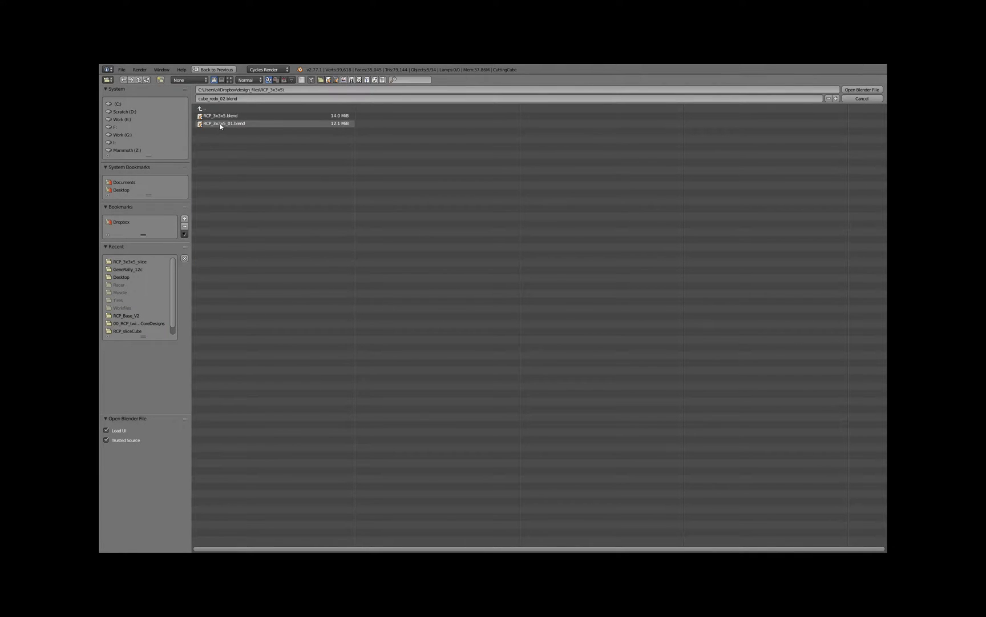
double_click(221, 124)
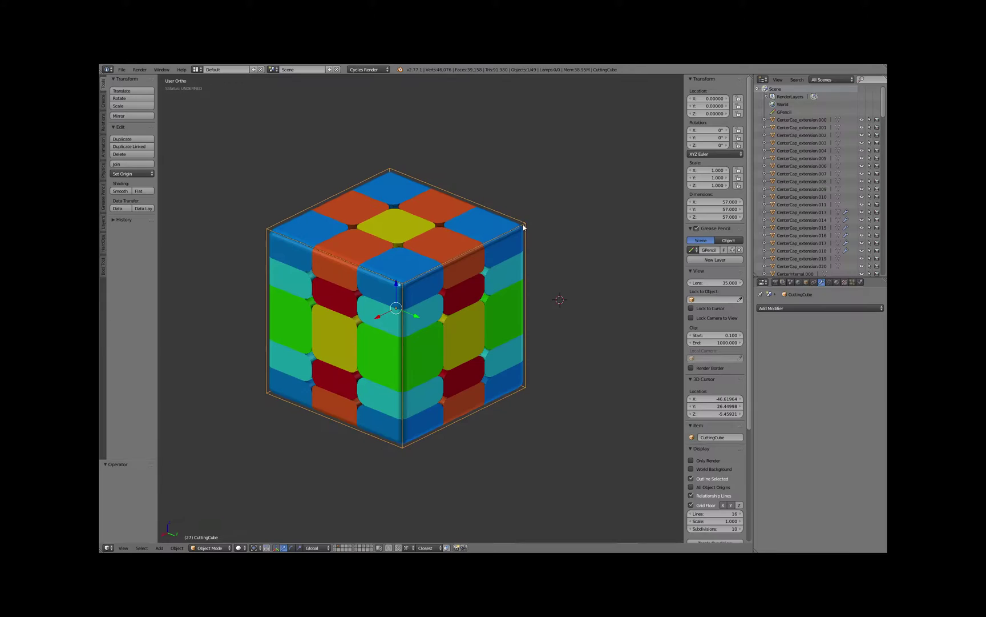
middle_click_drag(524, 227, 553, 250, "shift")
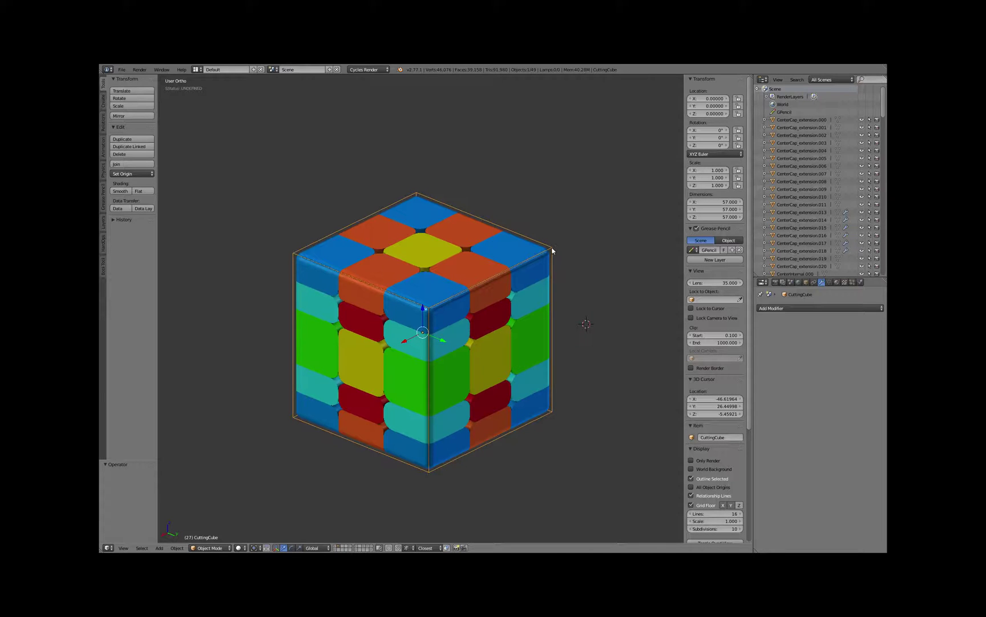
key("s")
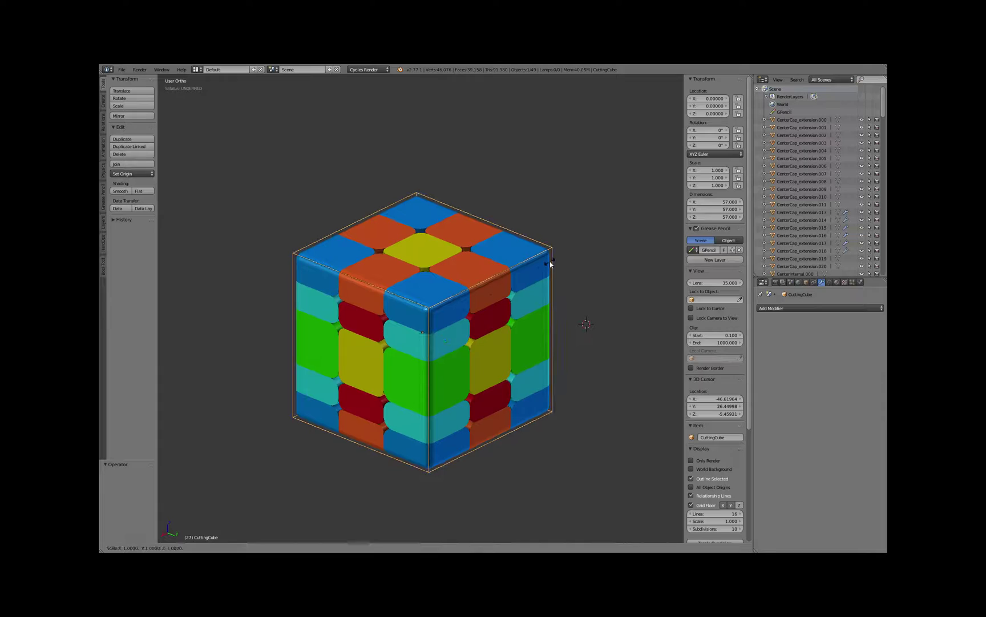
key("z")
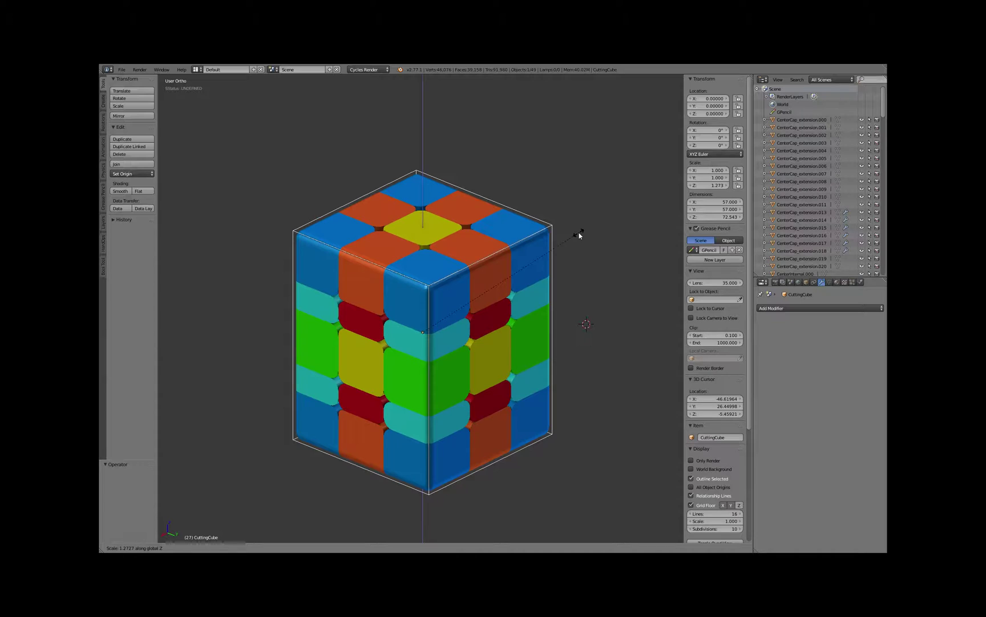
key("Escape")
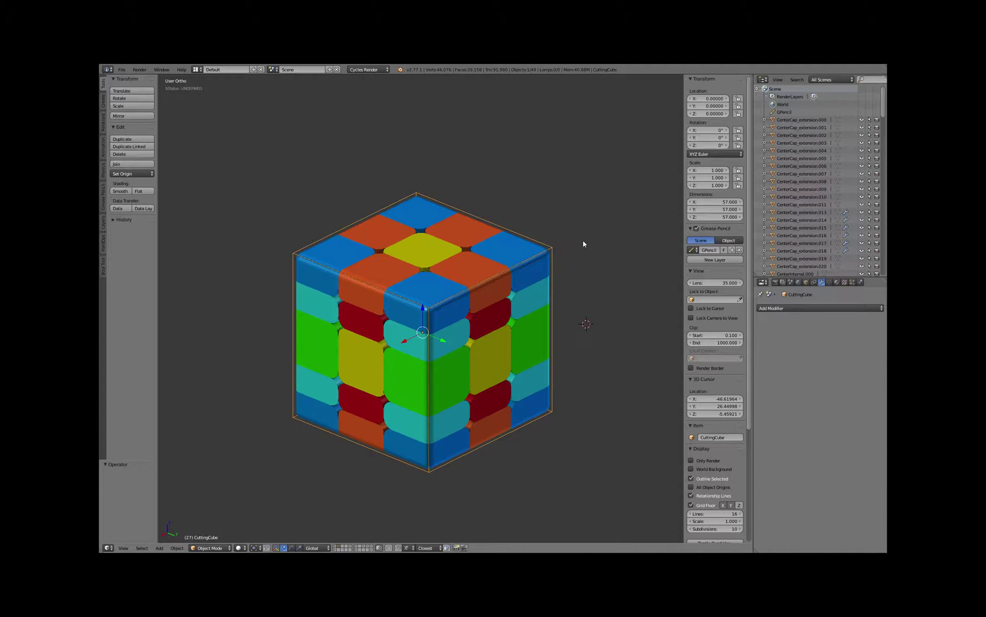
key("r")
key("z")
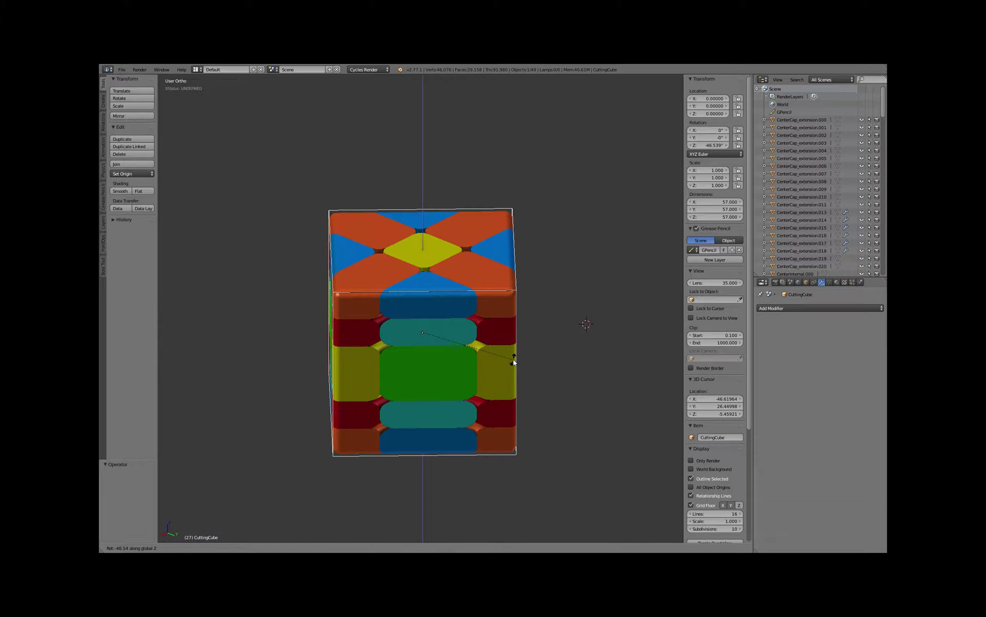
key("Escape")
Step: Set CuttingCube rotation to X 45°, Y 19.5°, Z 45° in the N-panel
left_click(705, 137)
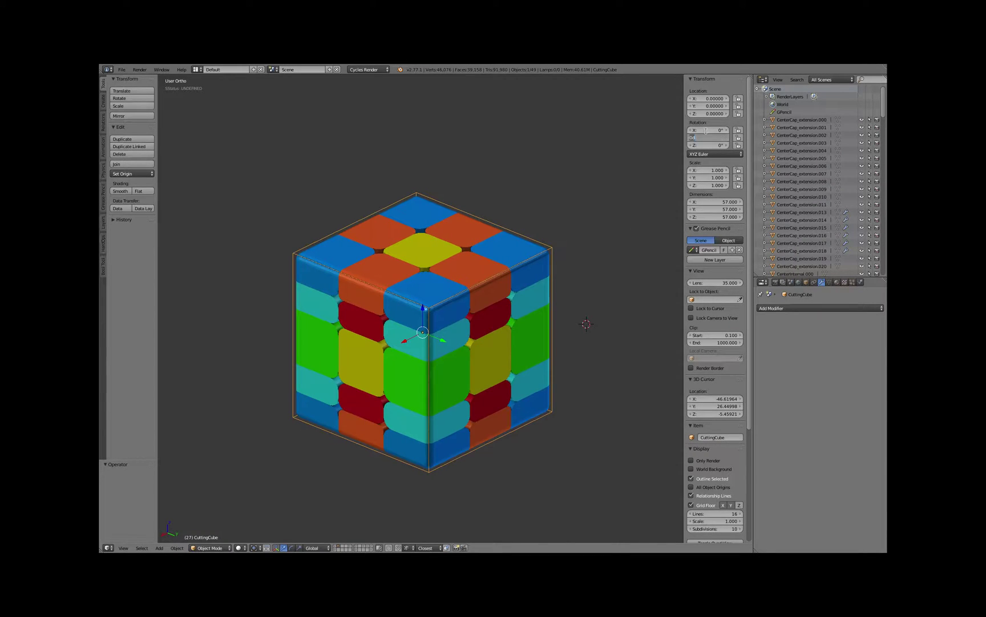
left_click(706, 130)
type("45")
key("BackSpace")
key("BackSpace")
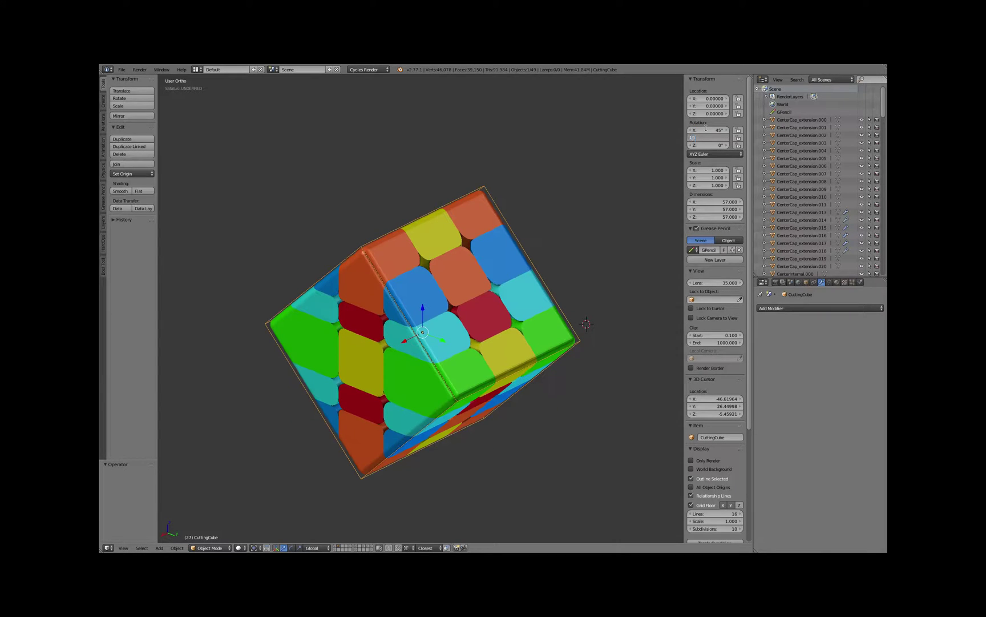
type("19.5")
key("Tab")
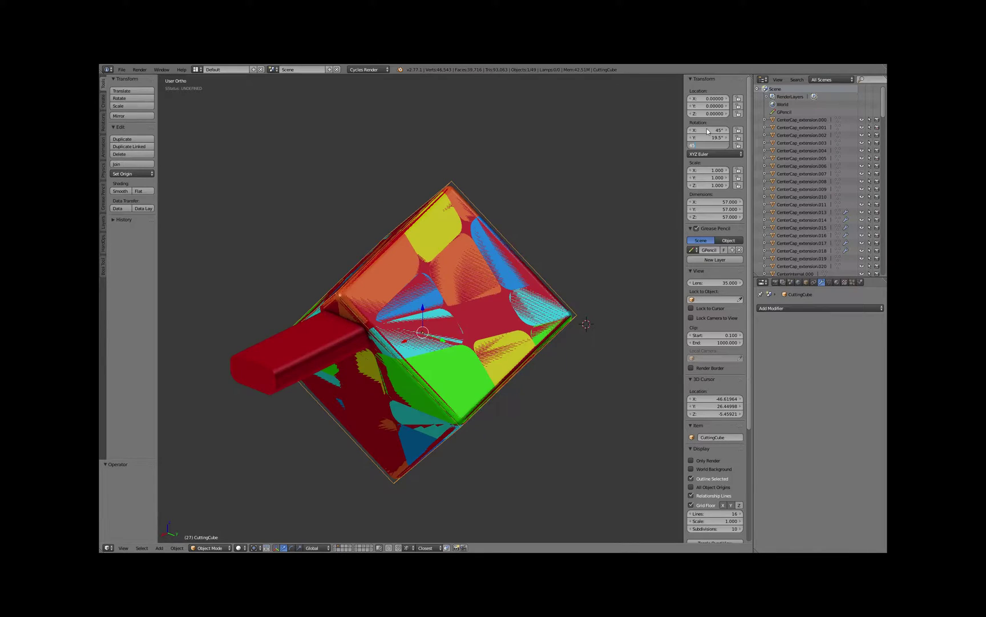
type("45")
key("Return")
middle_click_drag(360, 326, 187, 352)
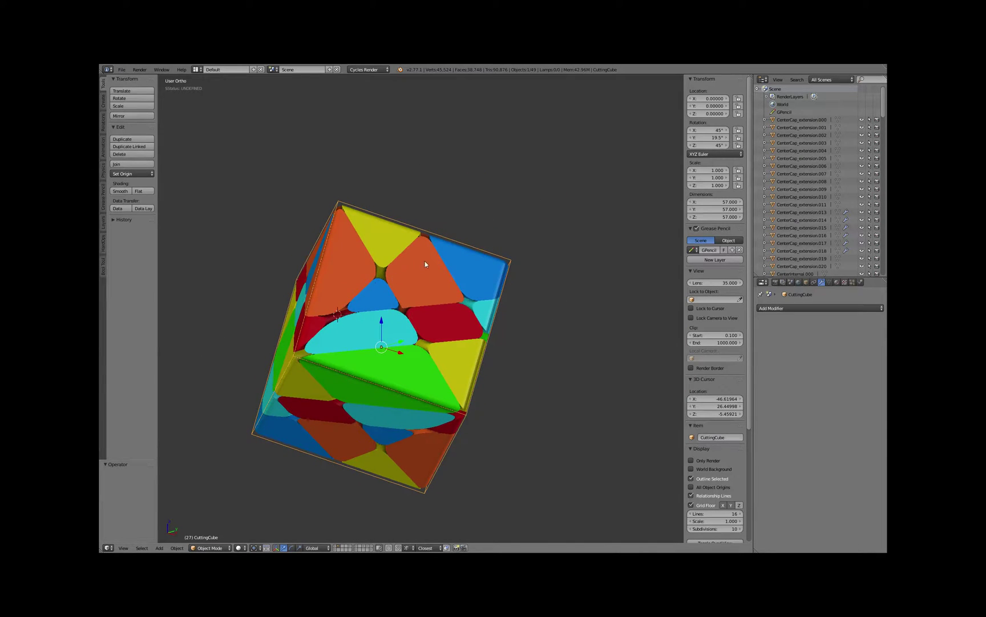
middle_click_drag(403, 342, 226, 122)
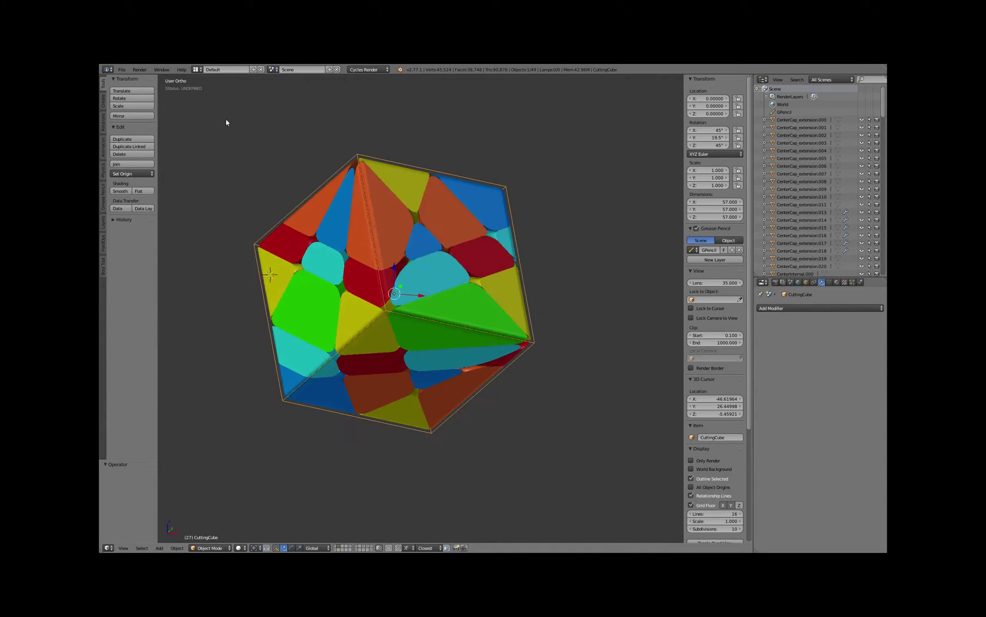
Step: Open the File menu to reload the 3x3x5 model
left_click(122, 69)
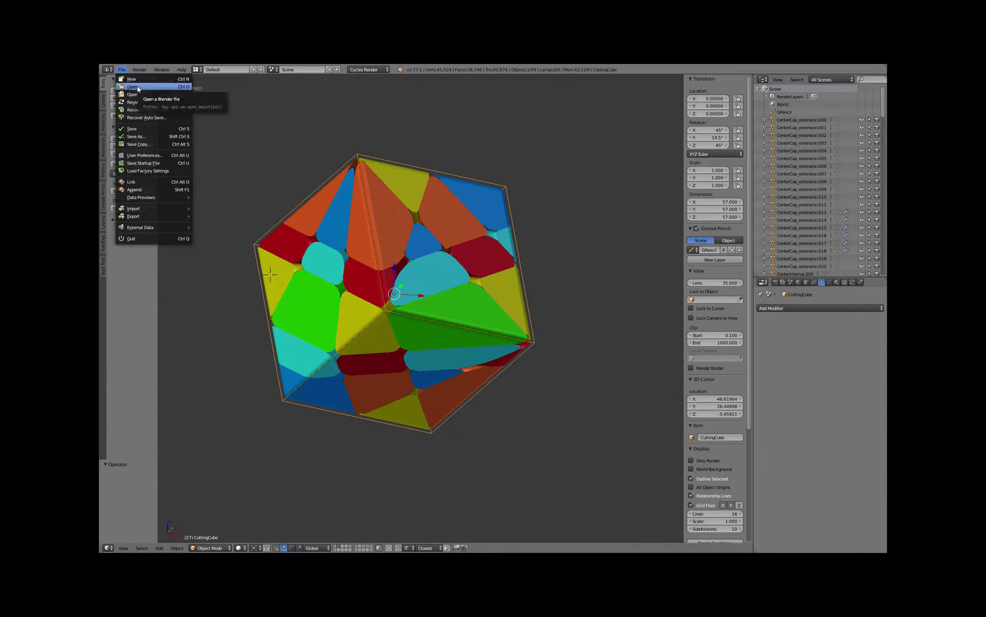